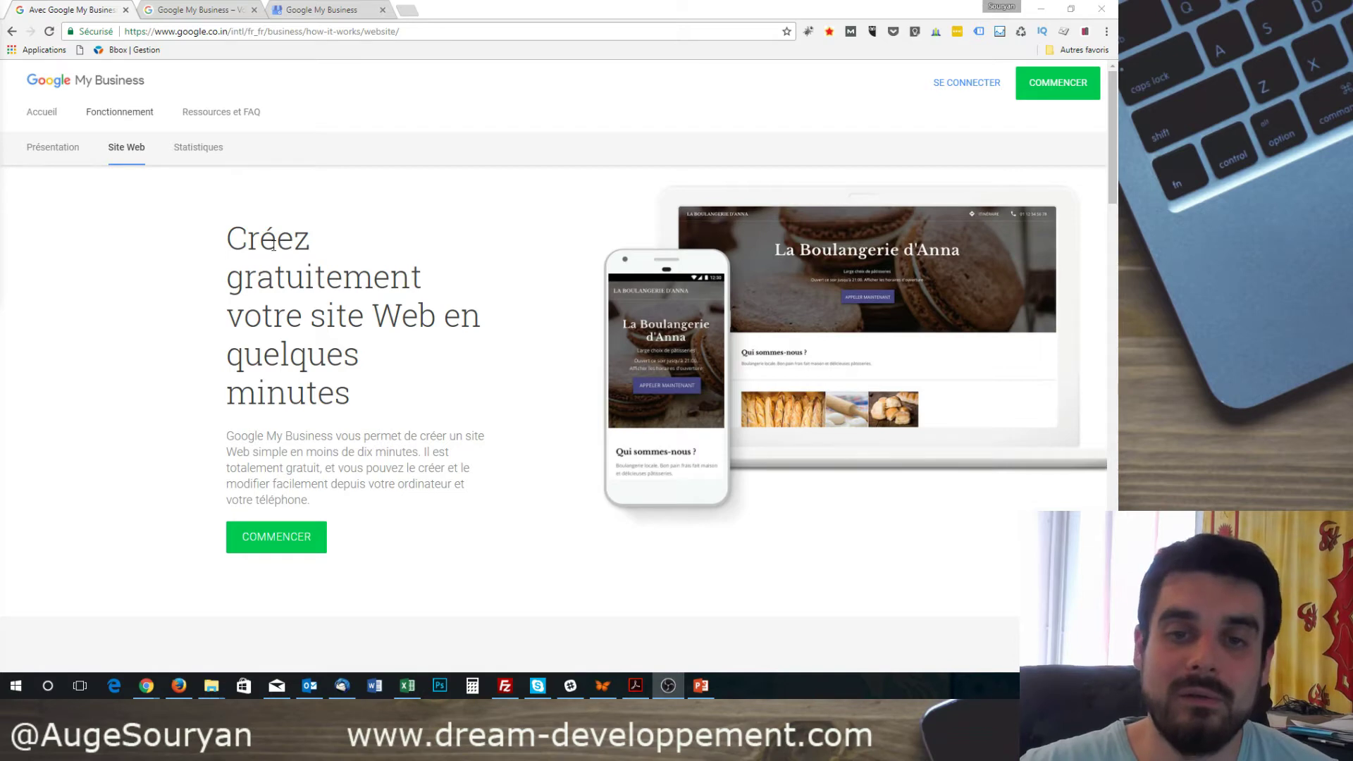
Read the page about creating a free website, including its three setup stages and the other advantages section
{"action": "scroll", "coordinate": [273, 243], "scroll_direction": "down", "scroll_amount": 9}
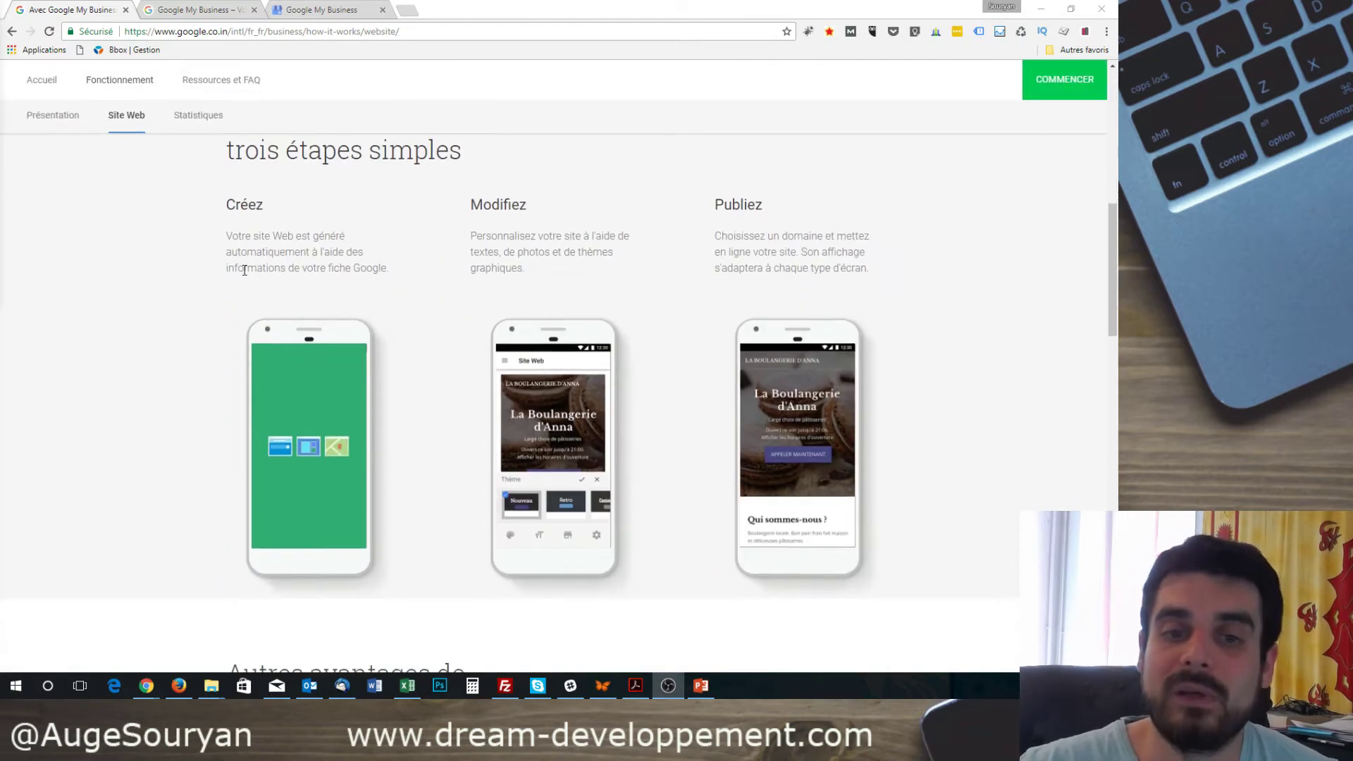
{"action": "scroll", "coordinate": [244, 270], "scroll_direction": "down", "scroll_amount": 2}
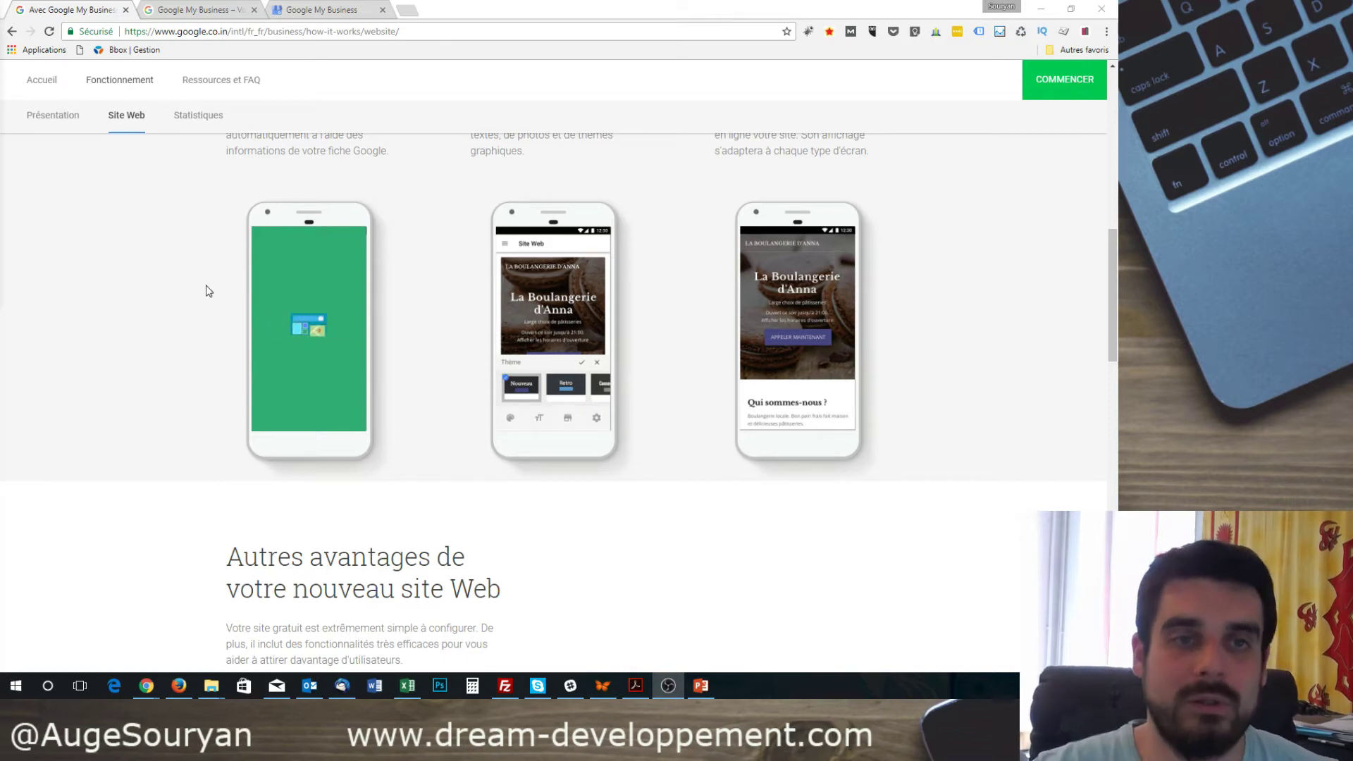
{"action": "scroll", "coordinate": [172, 312], "scroll_direction": "down", "scroll_amount": 4}
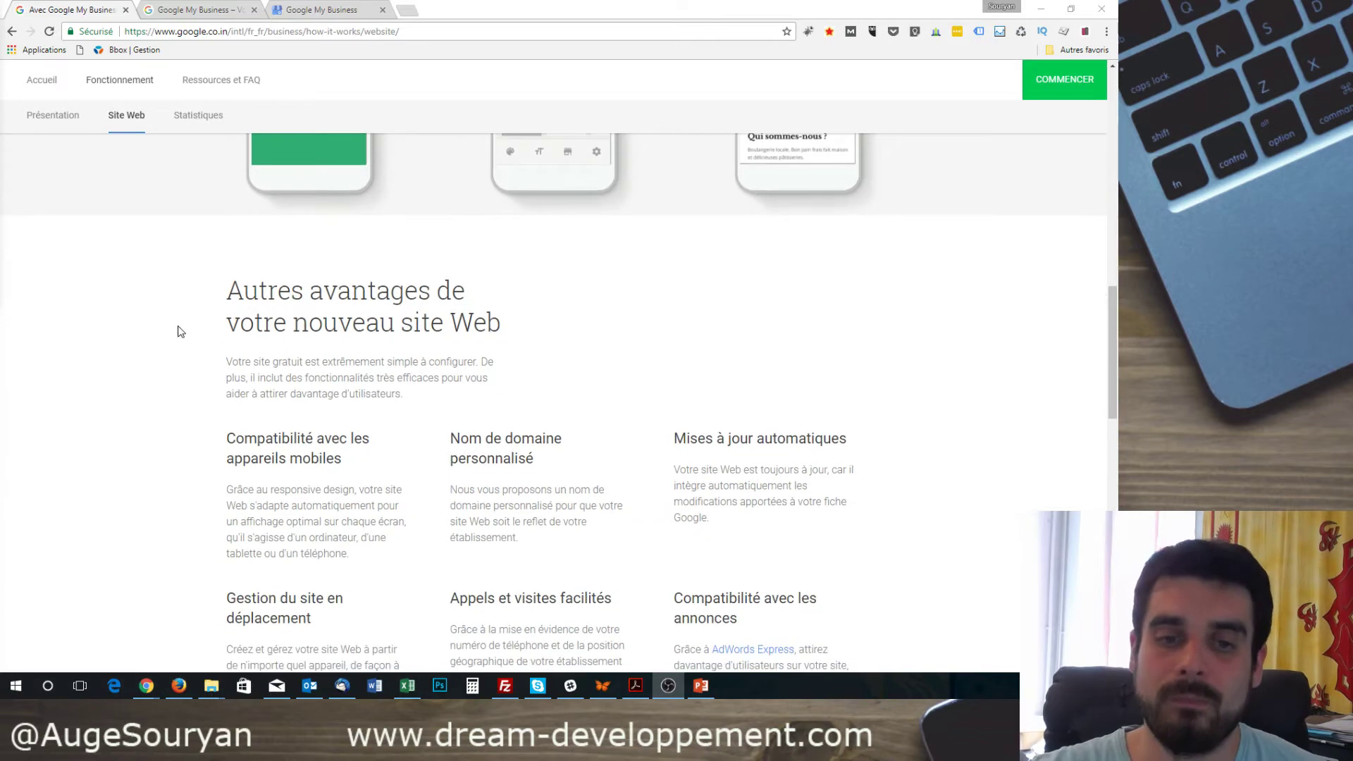
{"action": "scroll", "coordinate": [178, 331], "scroll_direction": "up", "scroll_amount": 12}
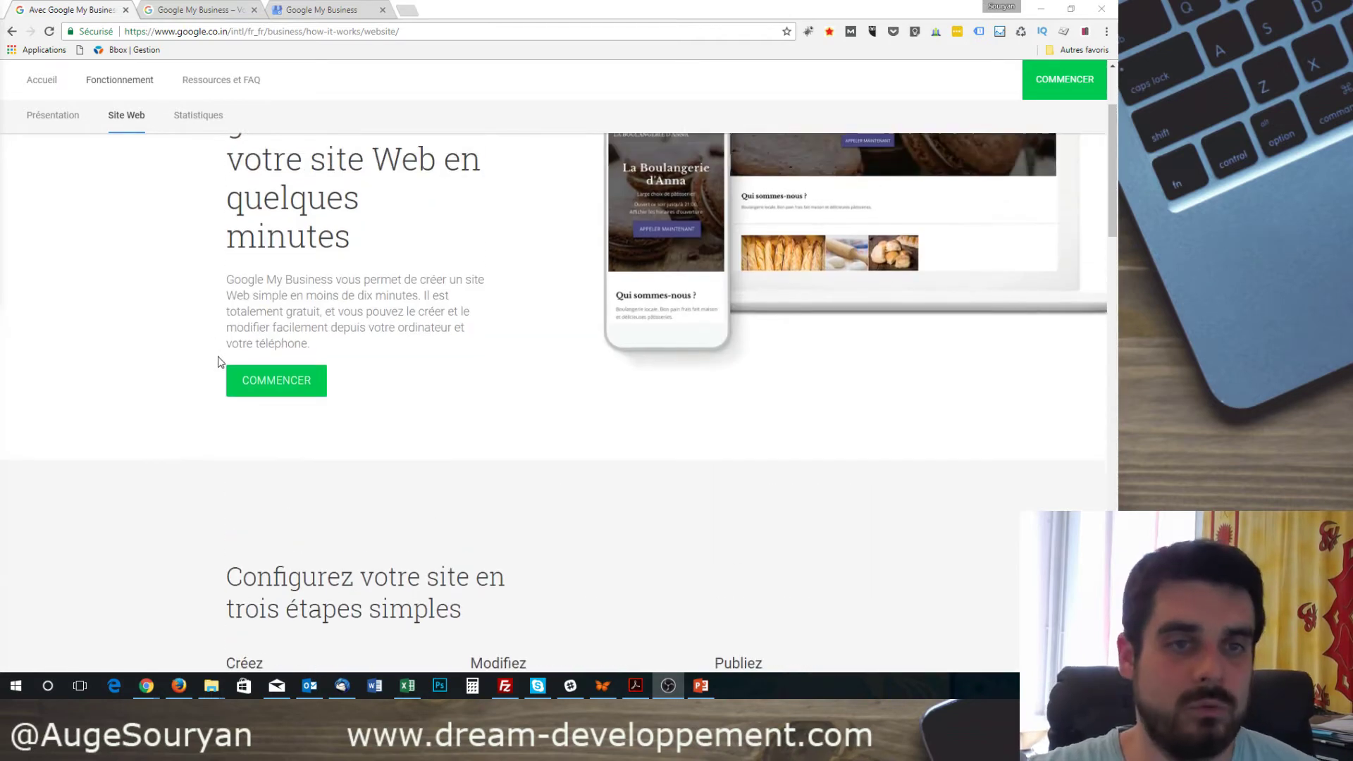
{"action": "scroll", "coordinate": [211, 366], "scroll_direction": "up", "scroll_amount": 1}
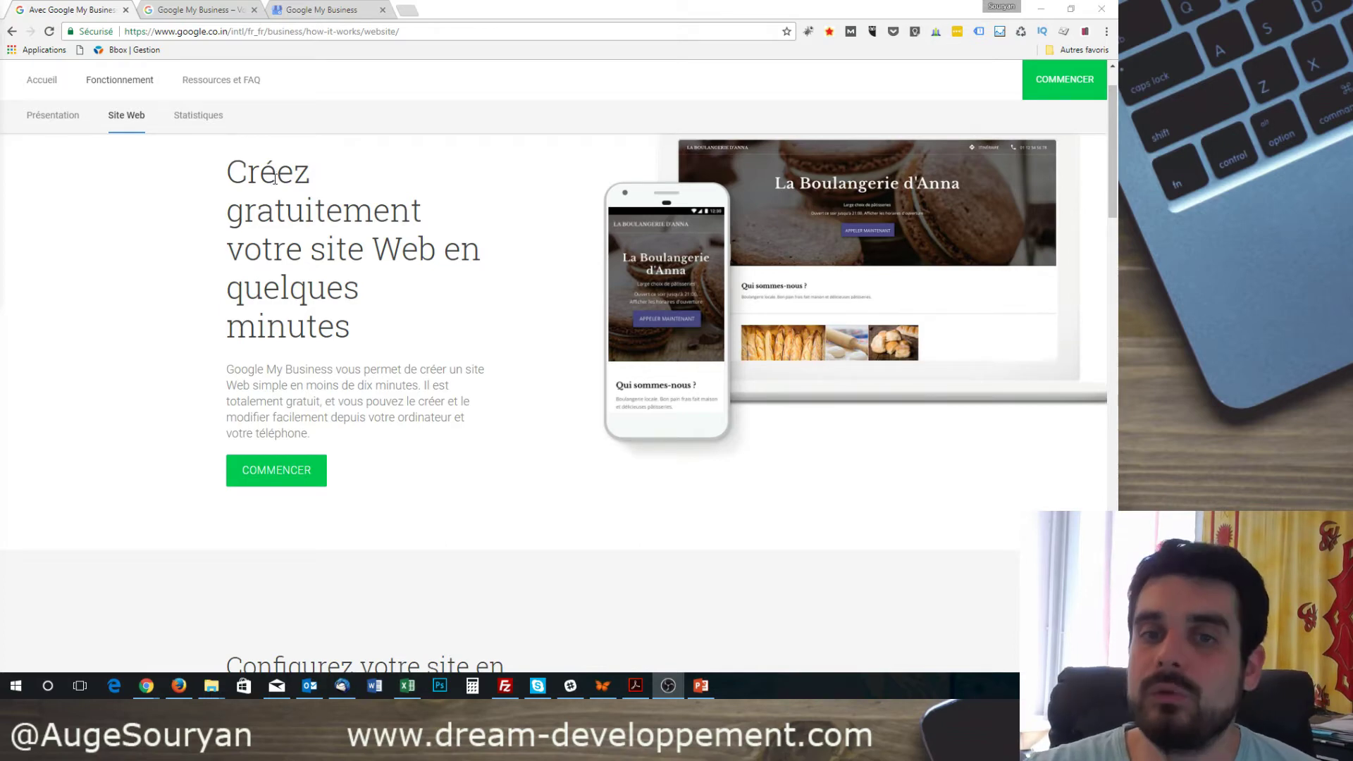
{"action": "scroll", "coordinate": [274, 180], "scroll_direction": "down", "scroll_amount": 1}
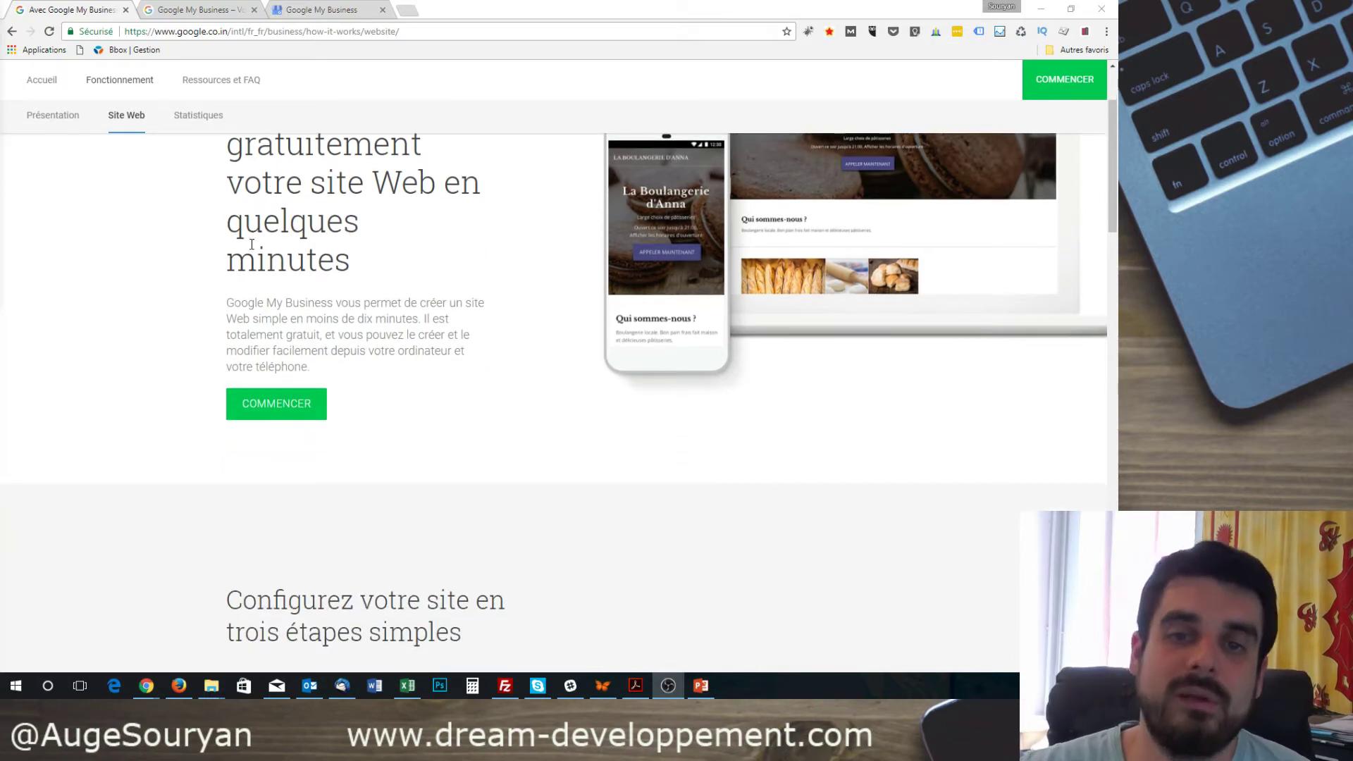
{"action": "scroll", "coordinate": [252, 241], "scroll_direction": "down", "scroll_amount": 1}
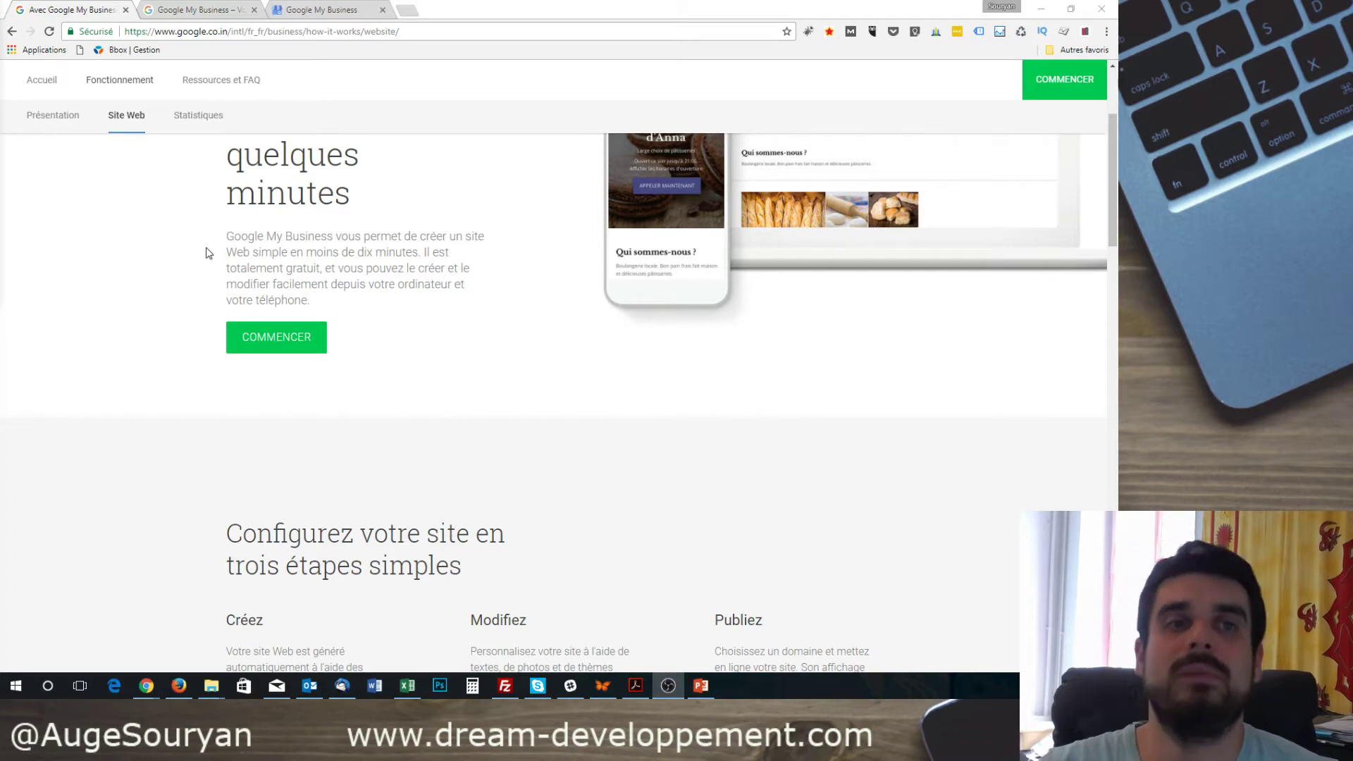
Switch to the Google My Business home page and review how it presents the free listing and publishing business information
{"action": "left_click", "coordinate": [205, 13]}
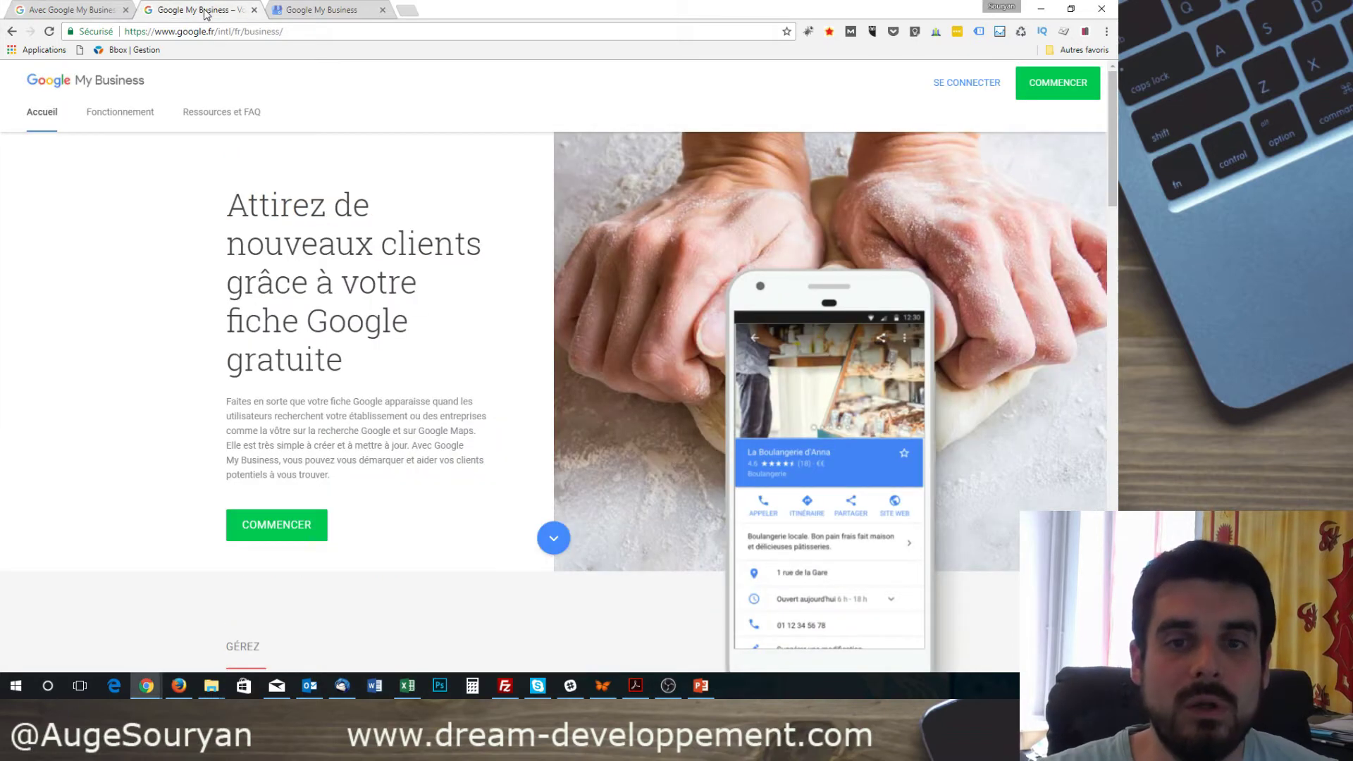
{"action": "scroll", "coordinate": [336, 501], "scroll_direction": "down", "scroll_amount": 2}
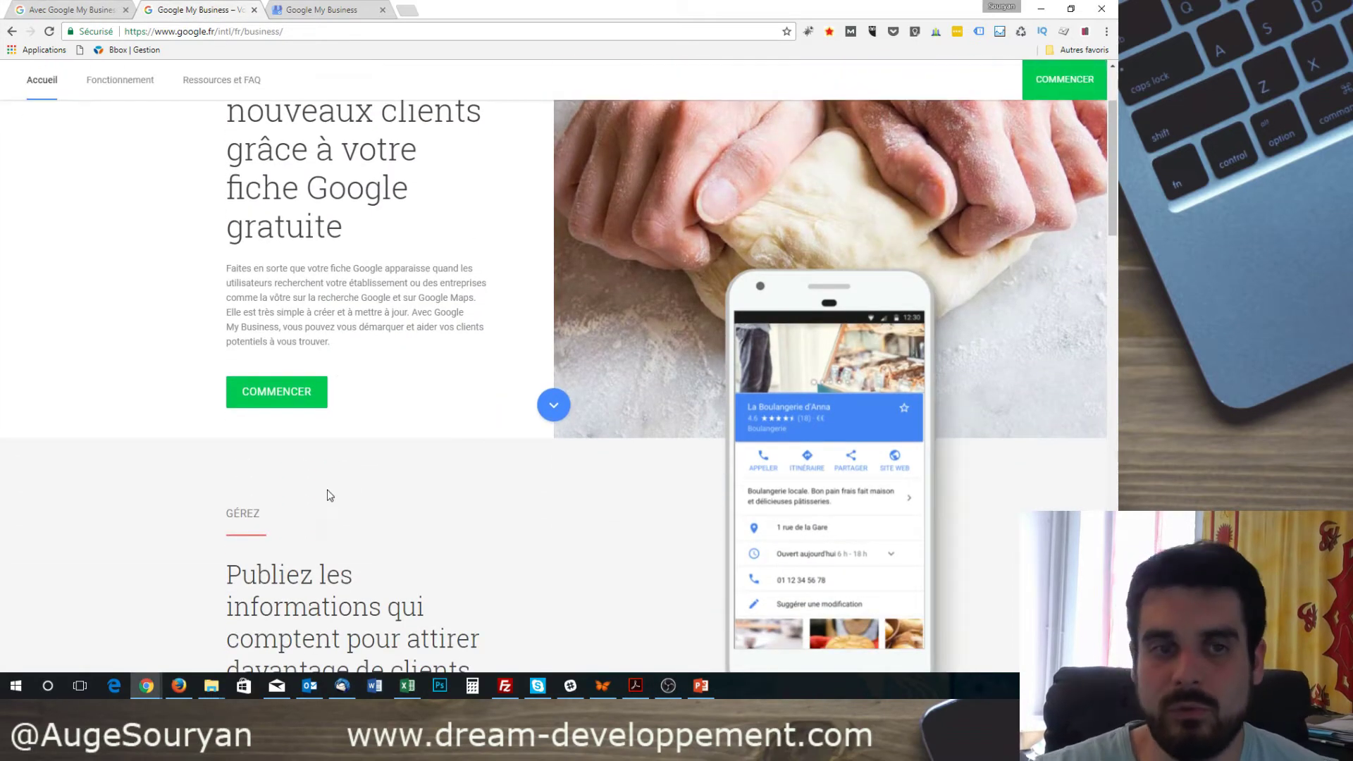
{"action": "scroll", "coordinate": [329, 496], "scroll_direction": "down", "scroll_amount": 3}
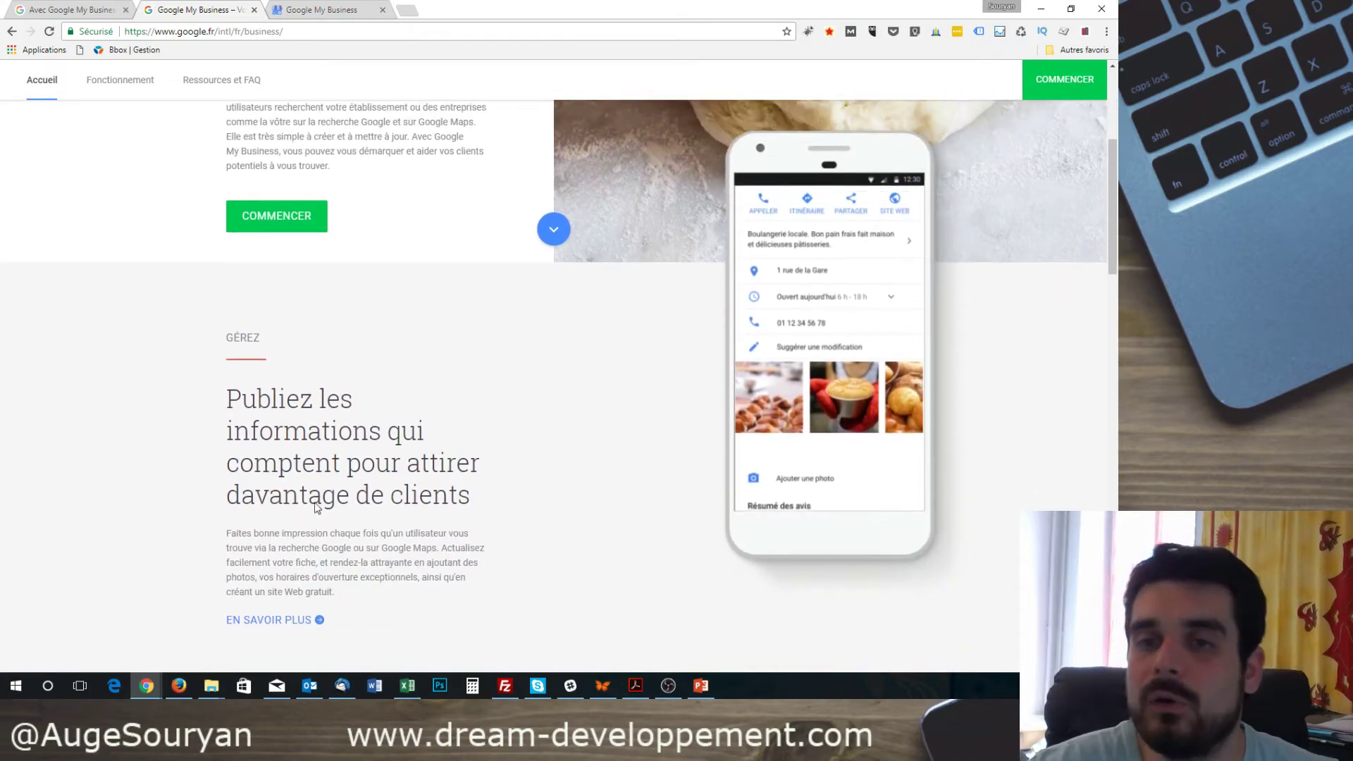
{"action": "scroll", "coordinate": [316, 503], "scroll_direction": "up", "scroll_amount": 5}
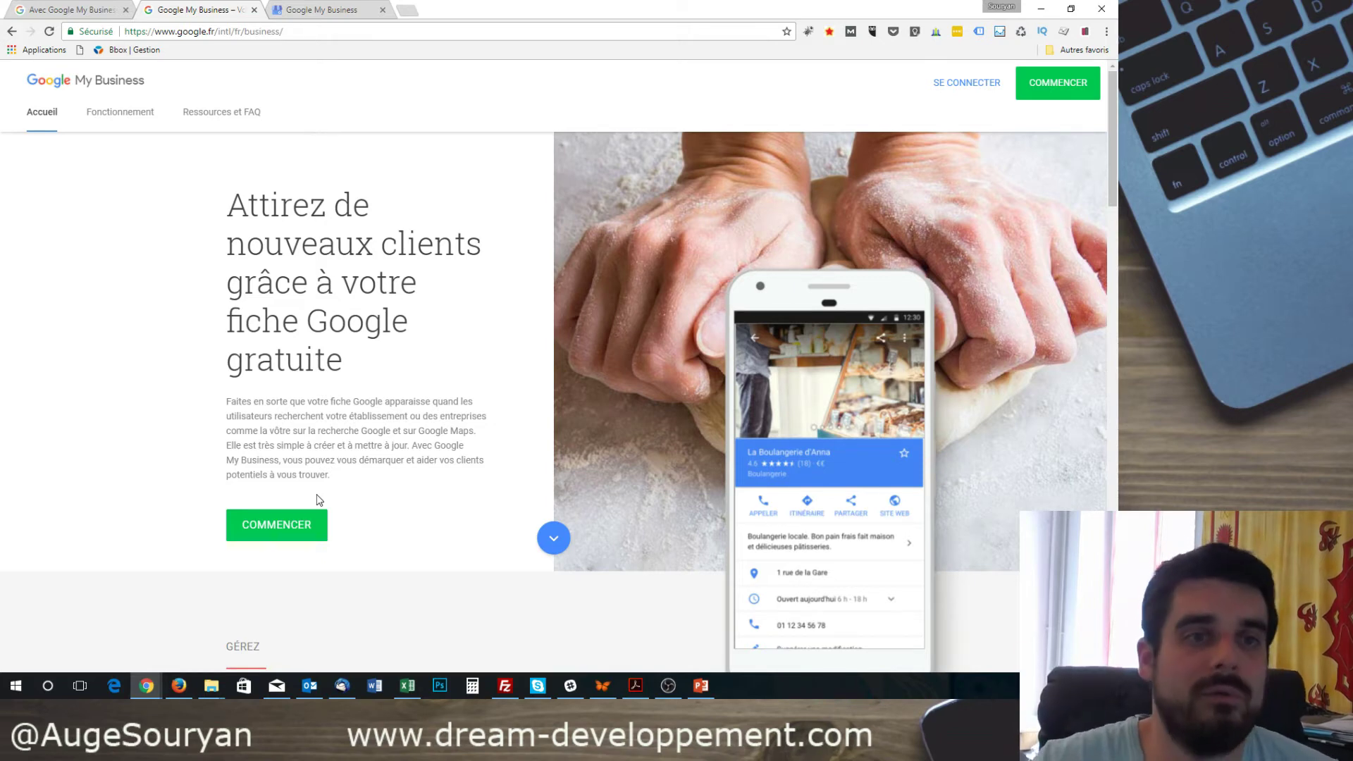
{"action": "scroll", "coordinate": [352, 402], "scroll_direction": "down", "scroll_amount": 6}
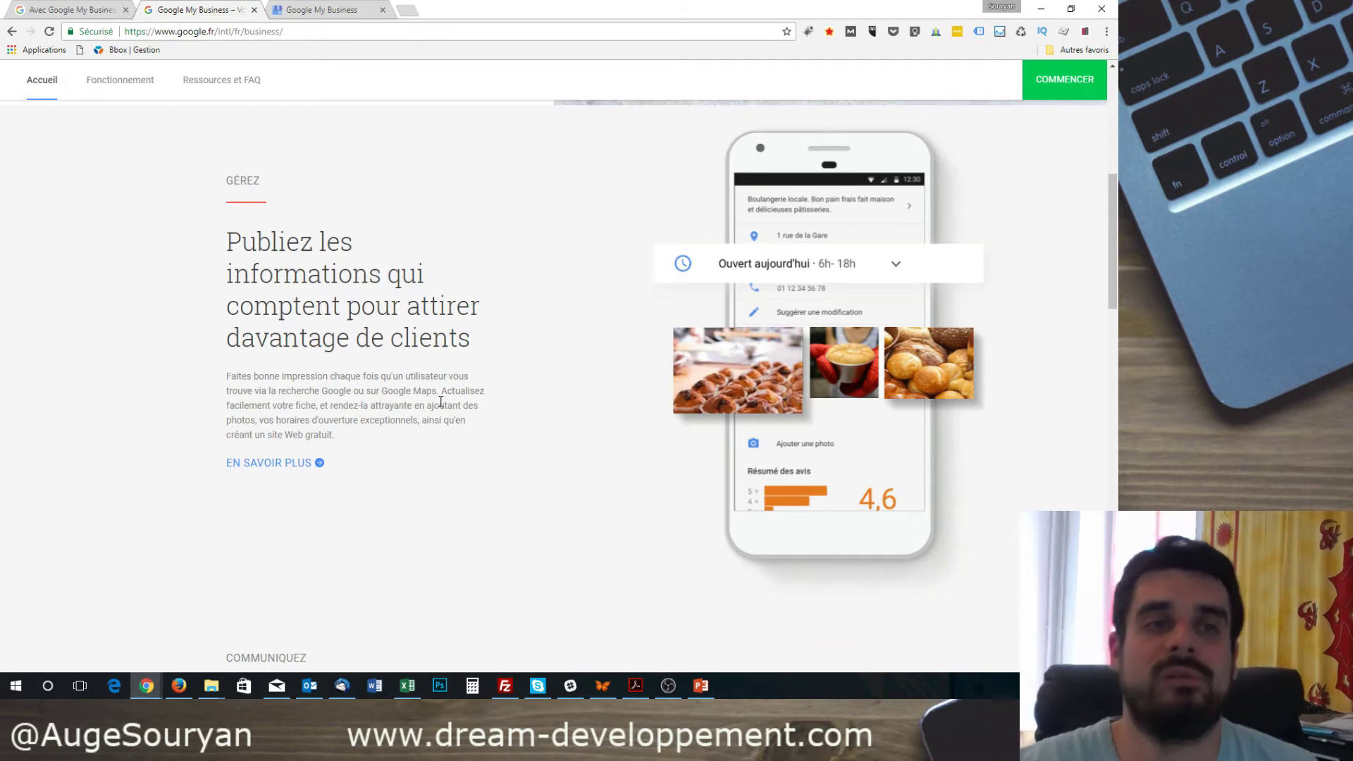
{"action": "scroll", "coordinate": [442, 423], "scroll_direction": "up", "scroll_amount": 1}
{"action": "scroll", "coordinate": [445, 442], "scroll_direction": "up", "scroll_amount": 5}
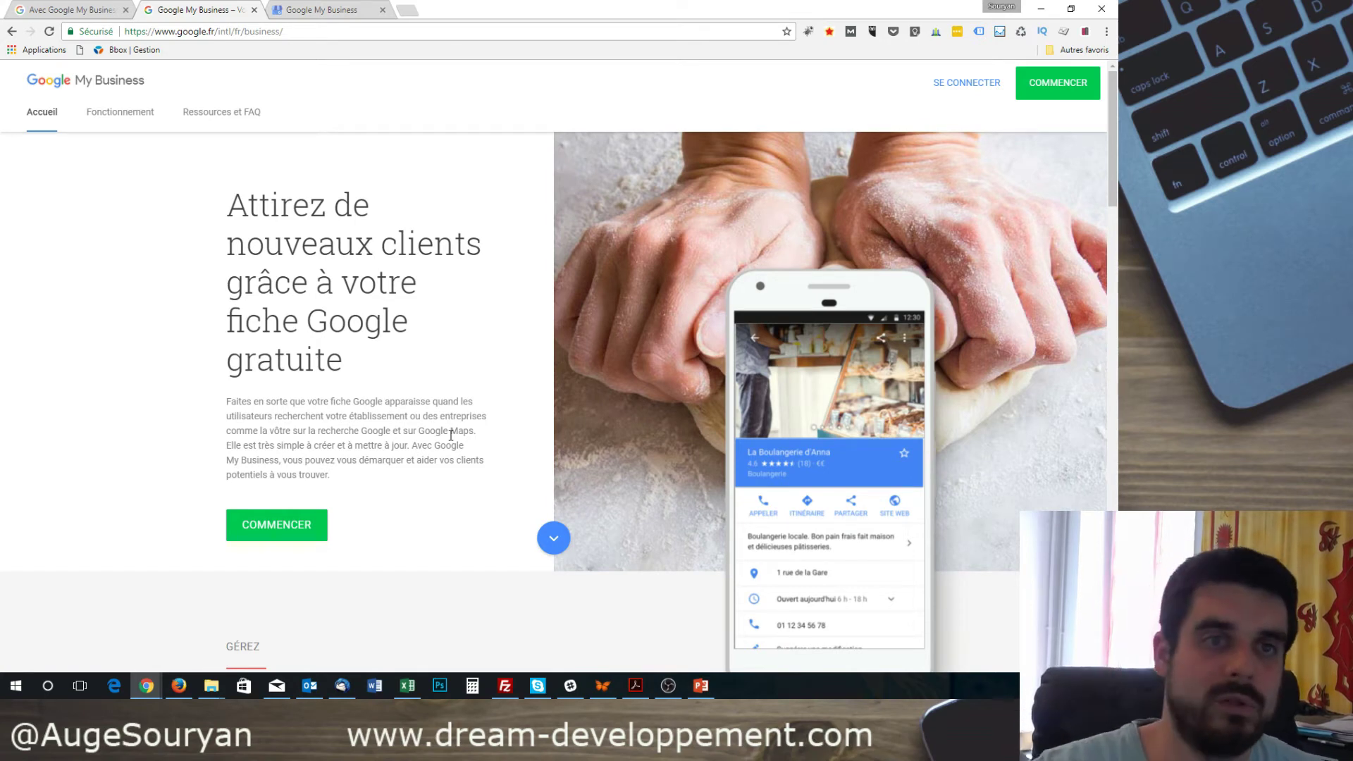
{"action": "scroll", "coordinate": [297, 231], "scroll_direction": "down", "scroll_amount": 3}
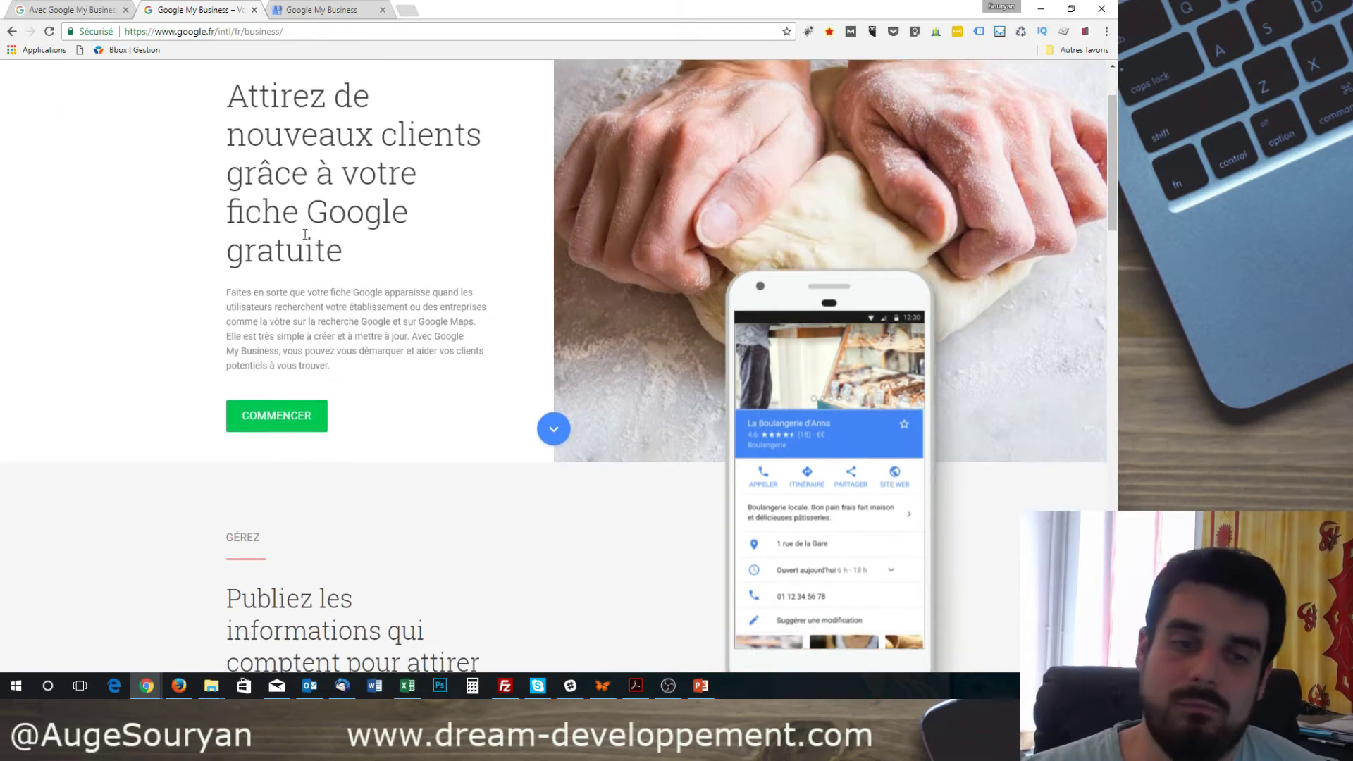
{"action": "scroll", "coordinate": [353, 361], "scroll_direction": "down", "scroll_amount": 4}
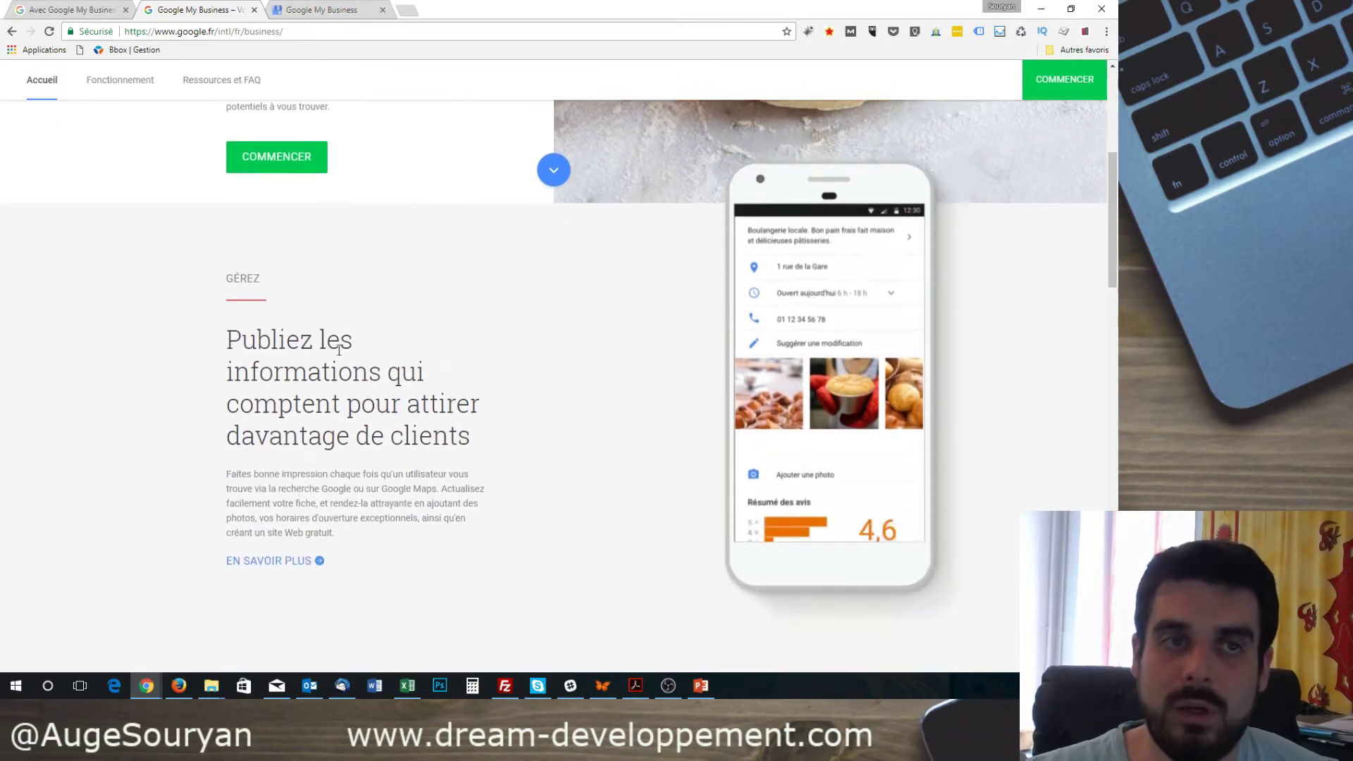
{"action": "scroll", "coordinate": [334, 342], "scroll_direction": "down", "scroll_amount": 3}
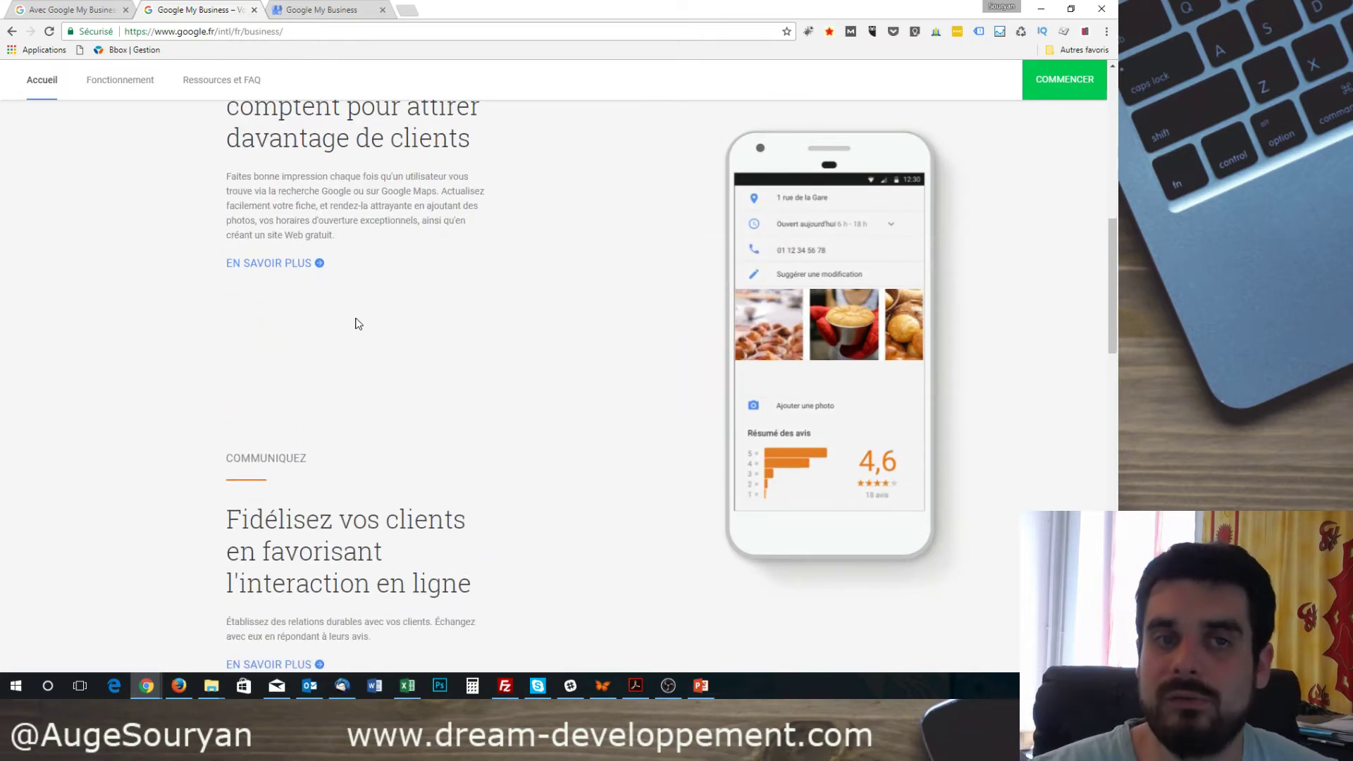
{"action": "scroll", "coordinate": [356, 323], "scroll_direction": "up", "scroll_amount": 2}
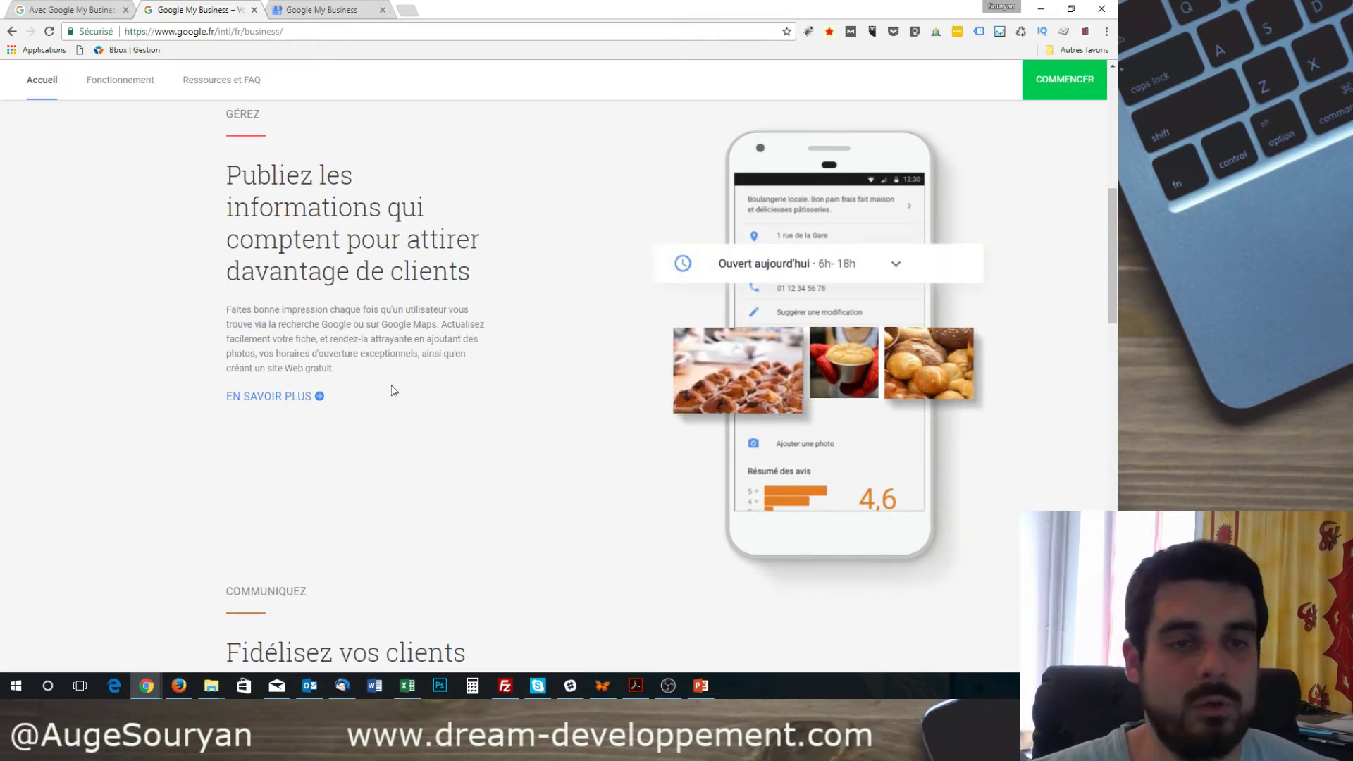
{"action": "scroll", "coordinate": [393, 380], "scroll_direction": "up", "scroll_amount": 1}
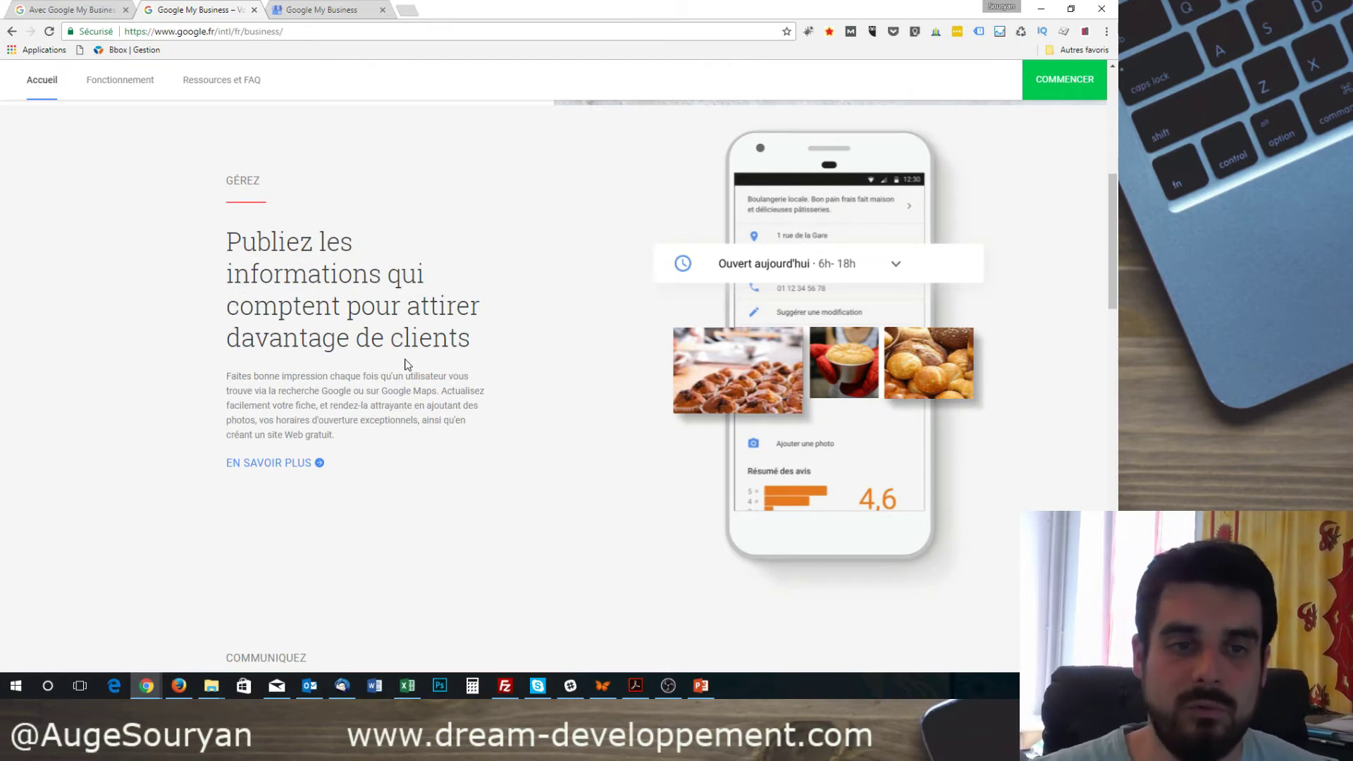
{"action": "scroll", "coordinate": [407, 374], "scroll_direction": "up", "scroll_amount": 7}
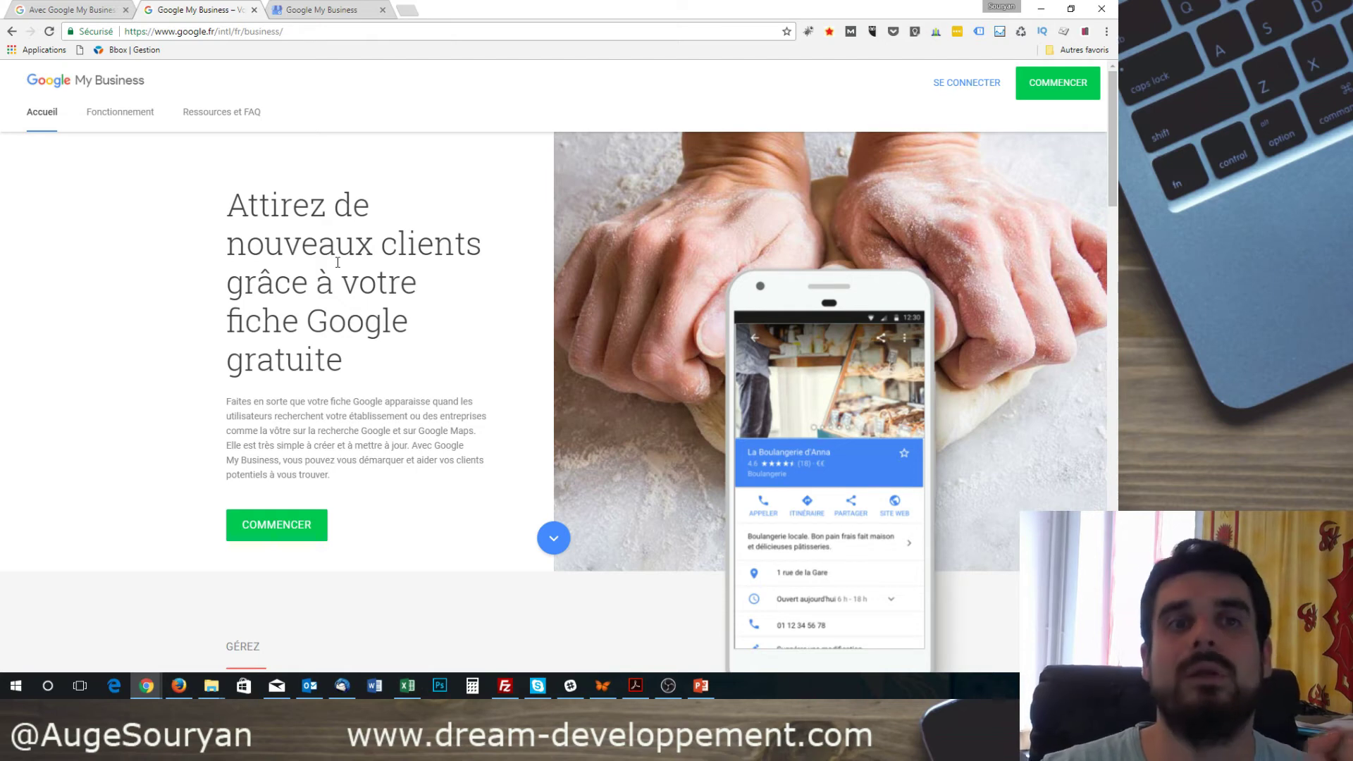
Open the Référencement Naturel - Dream Developpement listing from the account's establishments and review its dashboard cards
{"action": "left_click", "coordinate": [324, 9]}
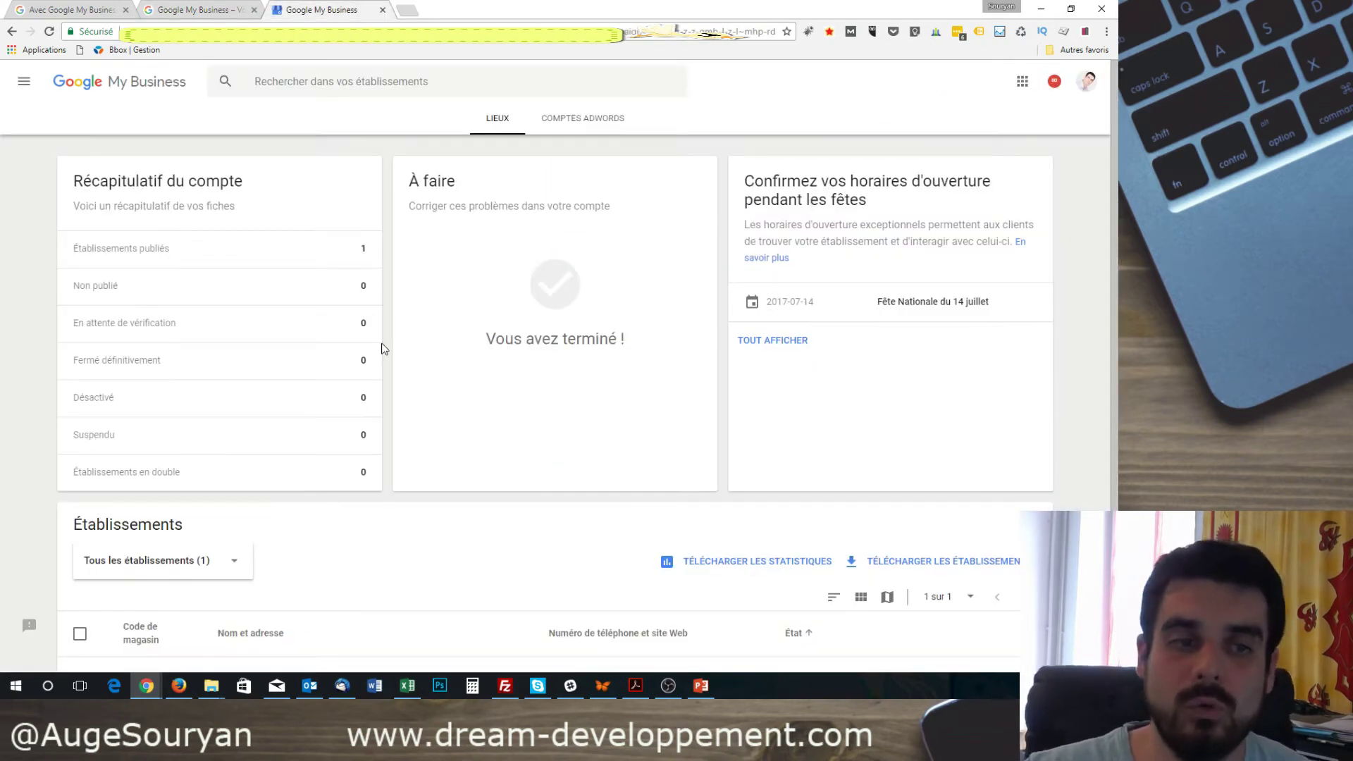
{"action": "scroll", "coordinate": [420, 365], "scroll_direction": "down", "scroll_amount": 2}
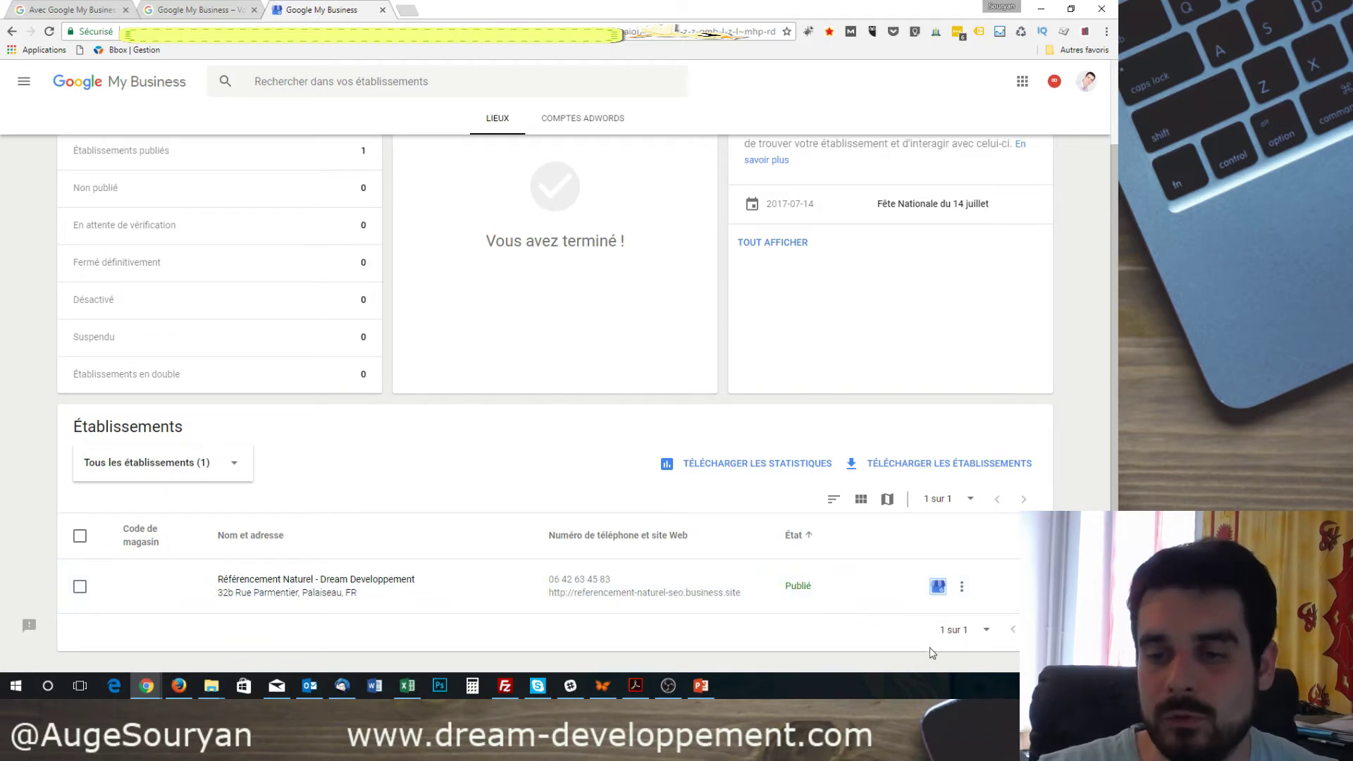
{"action": "left_click", "coordinate": [937, 588]}
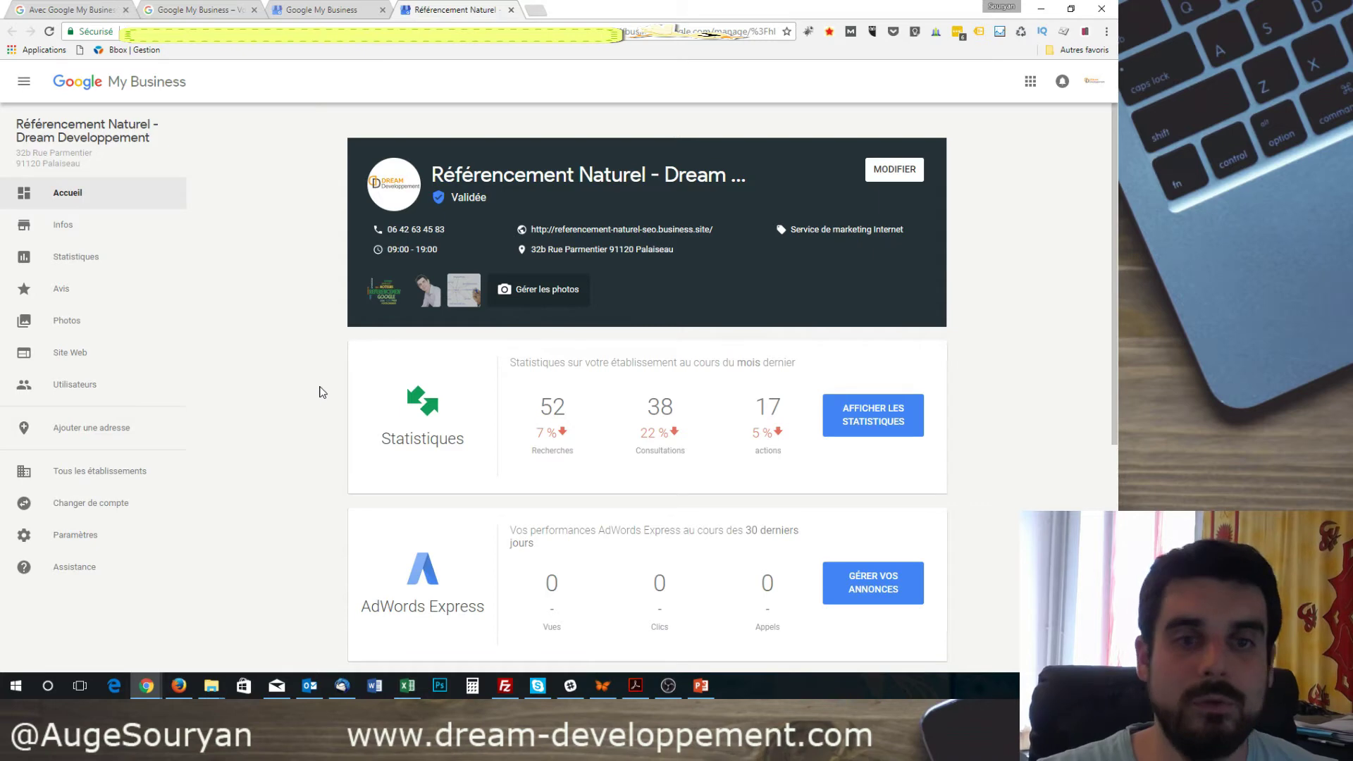
{"action": "scroll", "coordinate": [325, 413], "scroll_direction": "down", "scroll_amount": 2}
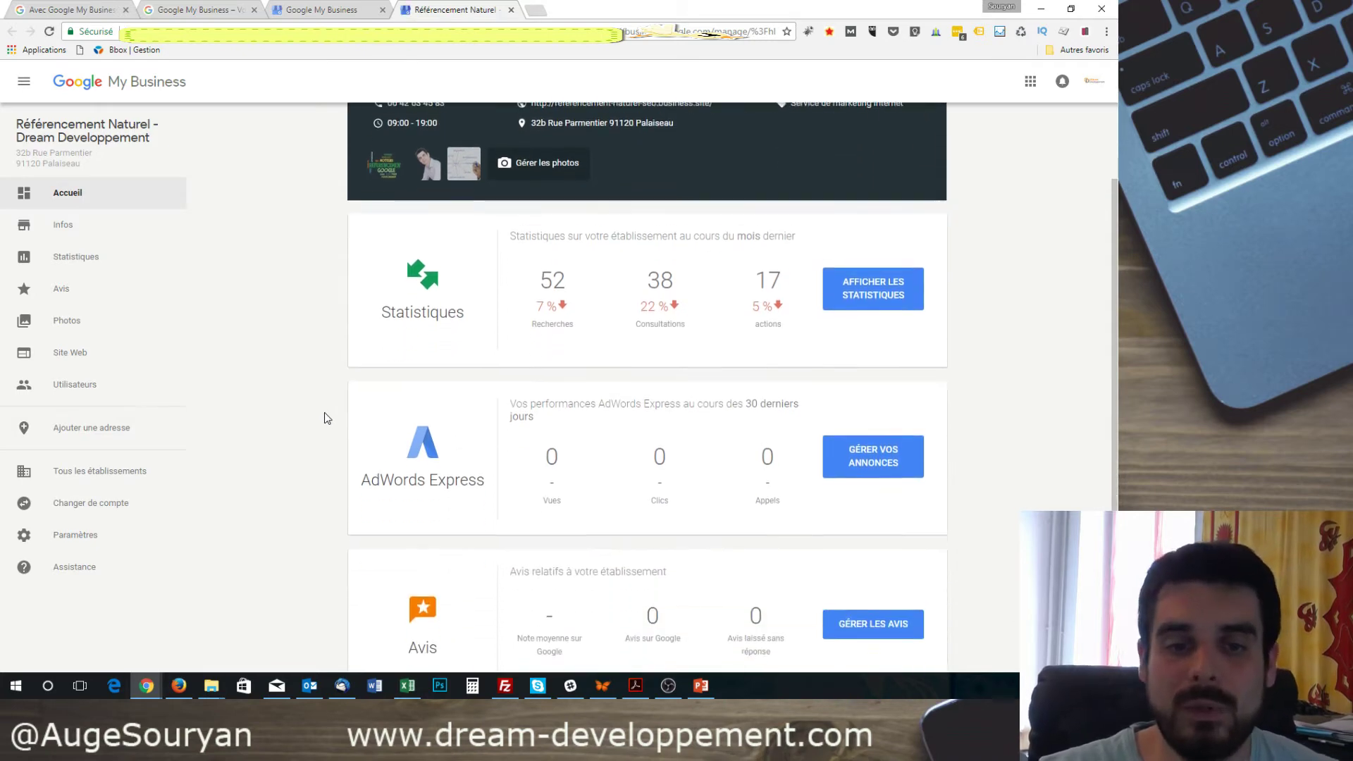
{"action": "scroll", "coordinate": [323, 410], "scroll_direction": "up", "scroll_amount": 2}
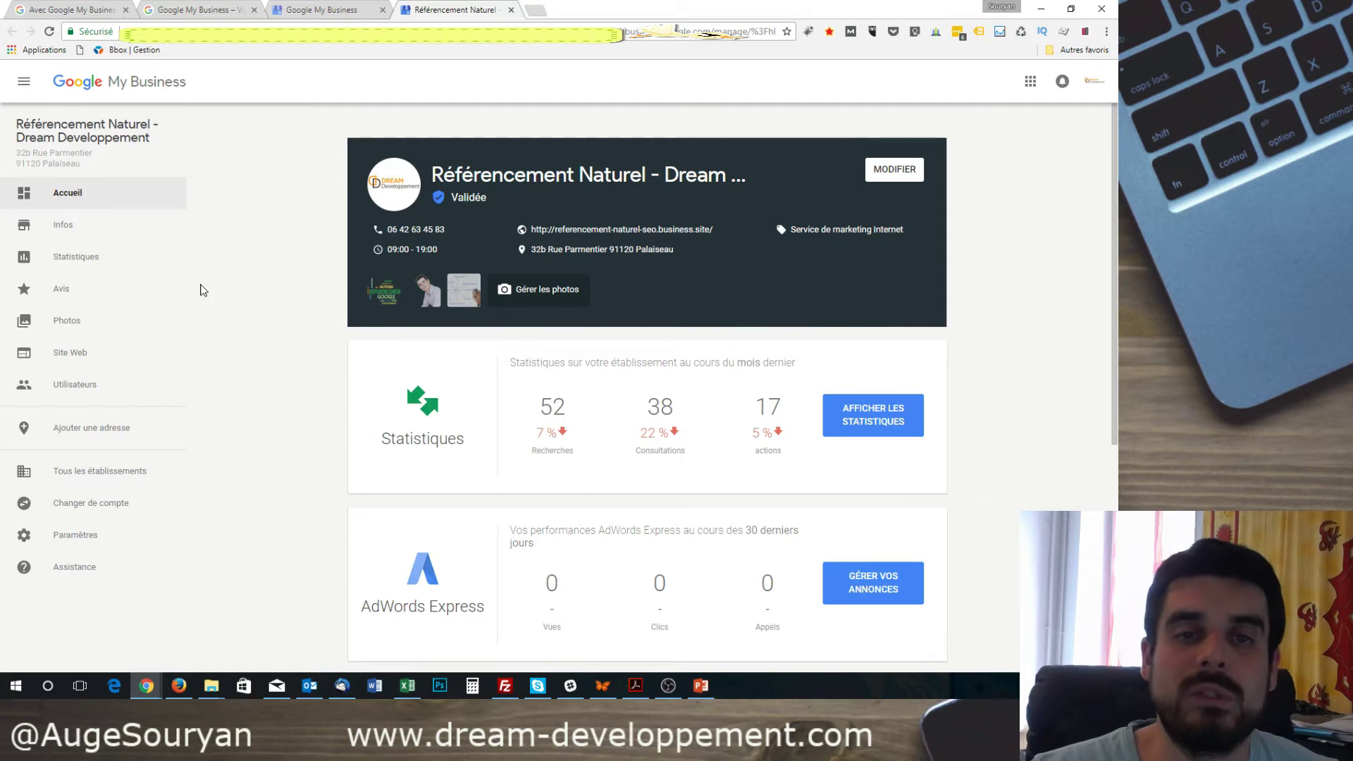
Review the listing's business information, including service area, opening hours, contact details and labels
{"action": "left_click", "coordinate": [62, 224]}
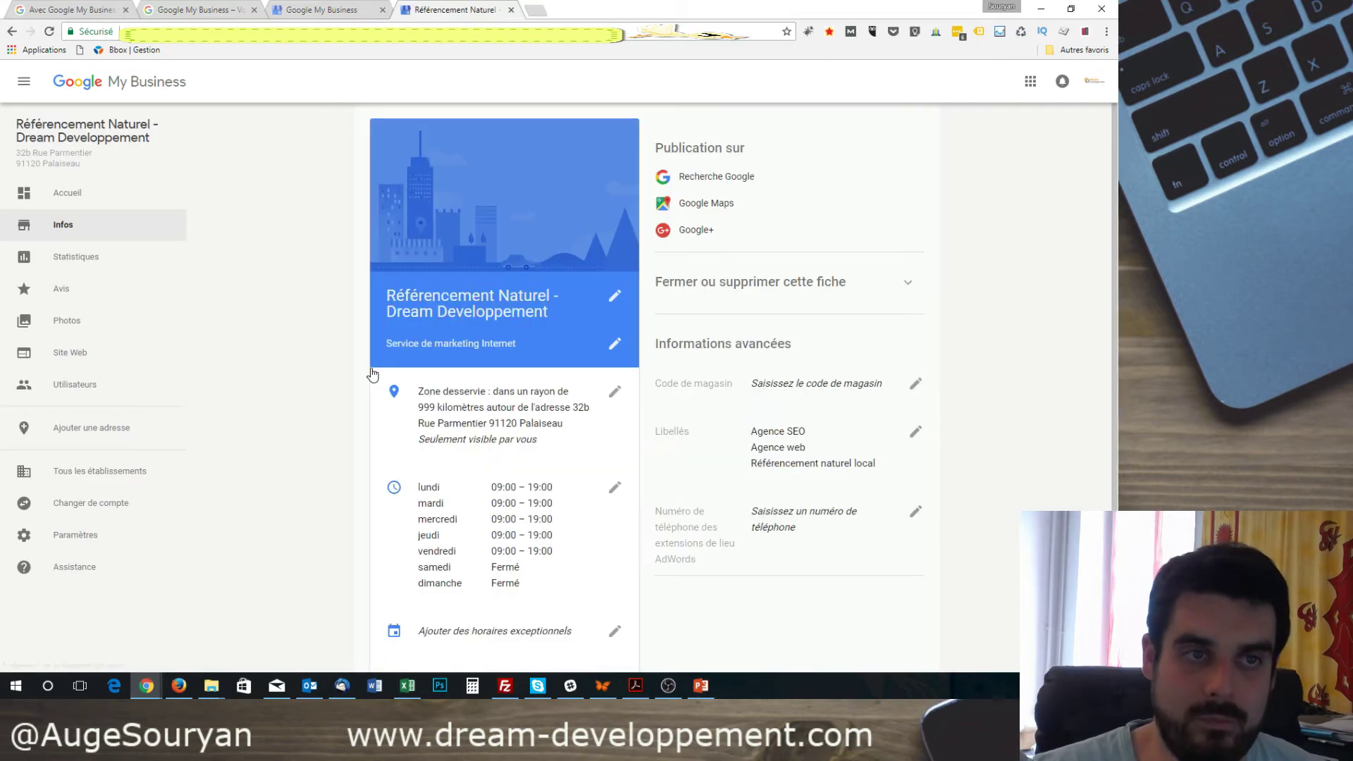
{"action": "scroll", "coordinate": [354, 358], "scroll_direction": "down", "scroll_amount": 1}
{"action": "scroll", "coordinate": [355, 357], "scroll_direction": "down", "scroll_amount": 1}
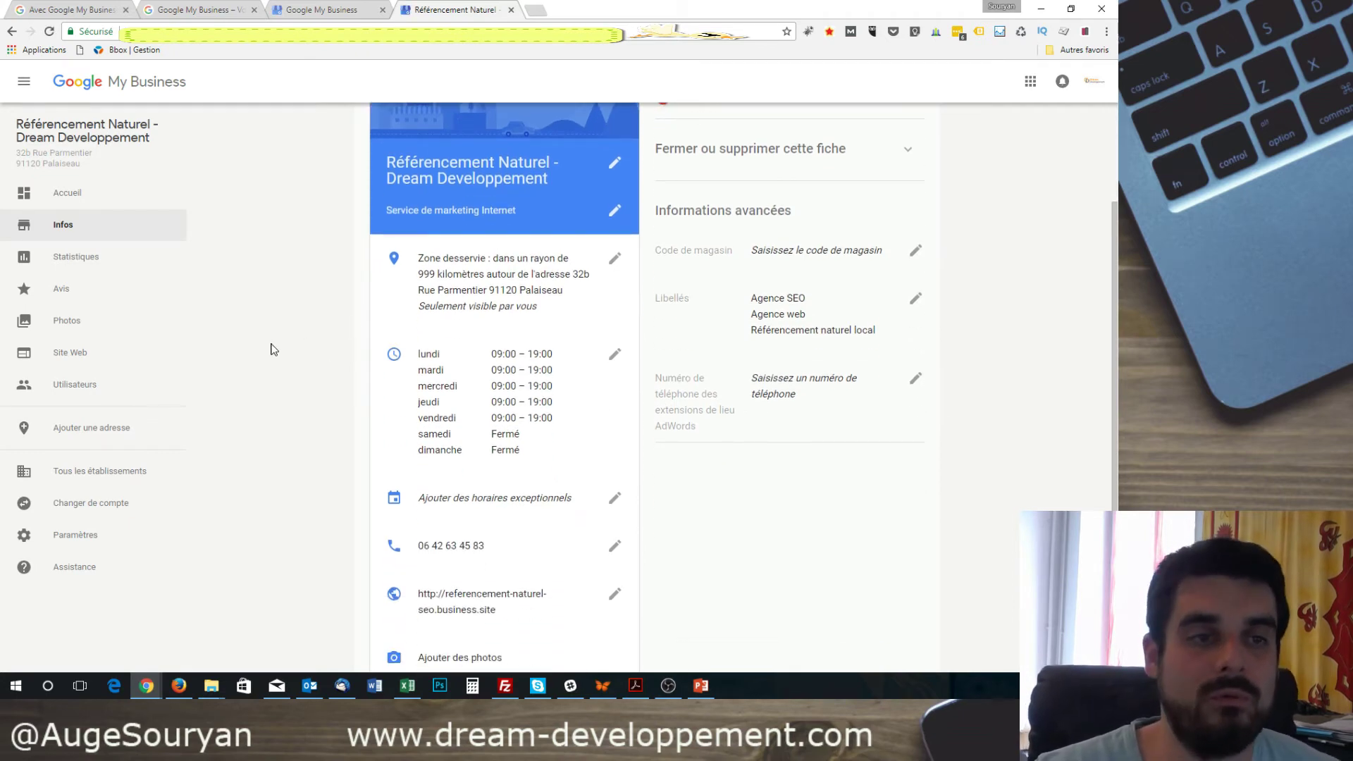
Open the listing's website editor and look through the available themes
{"action": "left_click", "coordinate": [72, 354]}
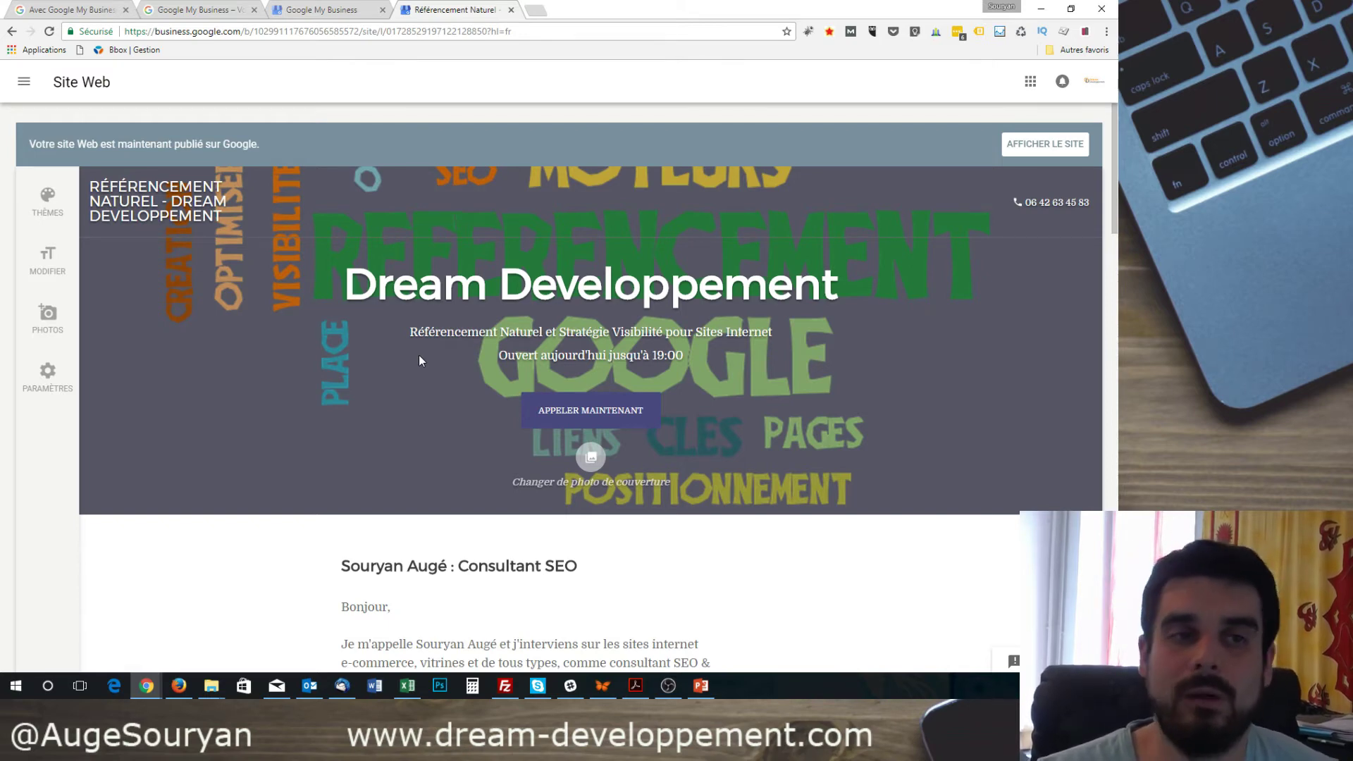
{"action": "left_click", "coordinate": [49, 206]}
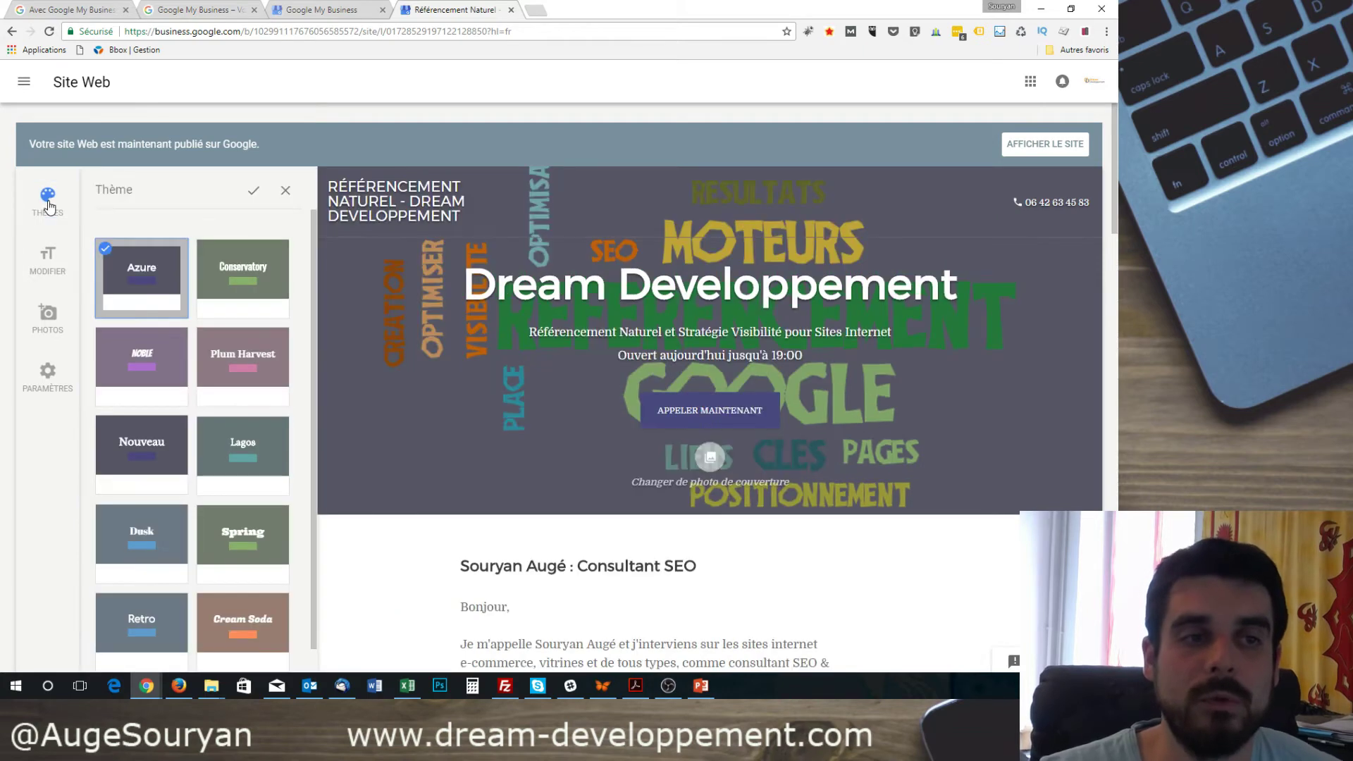
{"action": "scroll", "coordinate": [243, 395], "scroll_direction": "down", "scroll_amount": 1}
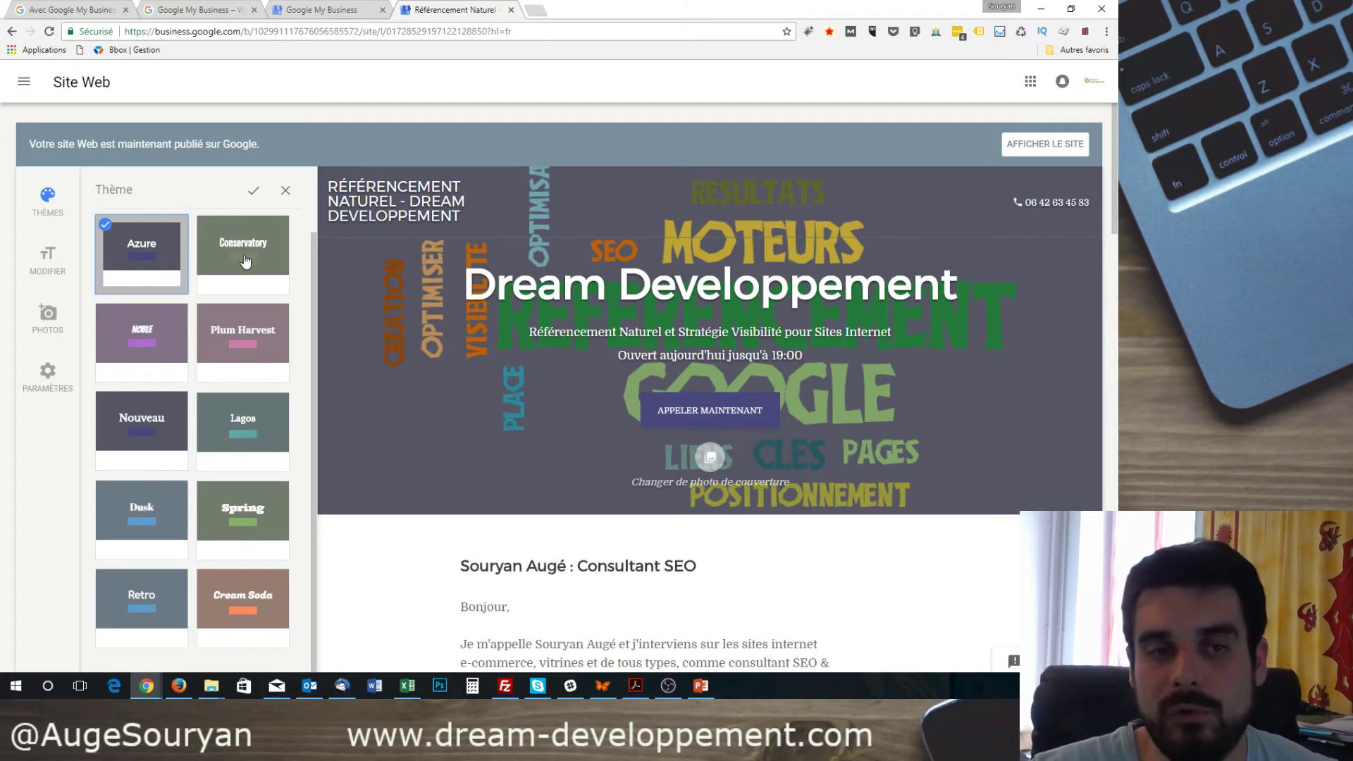
Examine the website's editable title, description, summary header and body text, comparing them with the page preview
{"action": "left_click", "coordinate": [44, 265]}
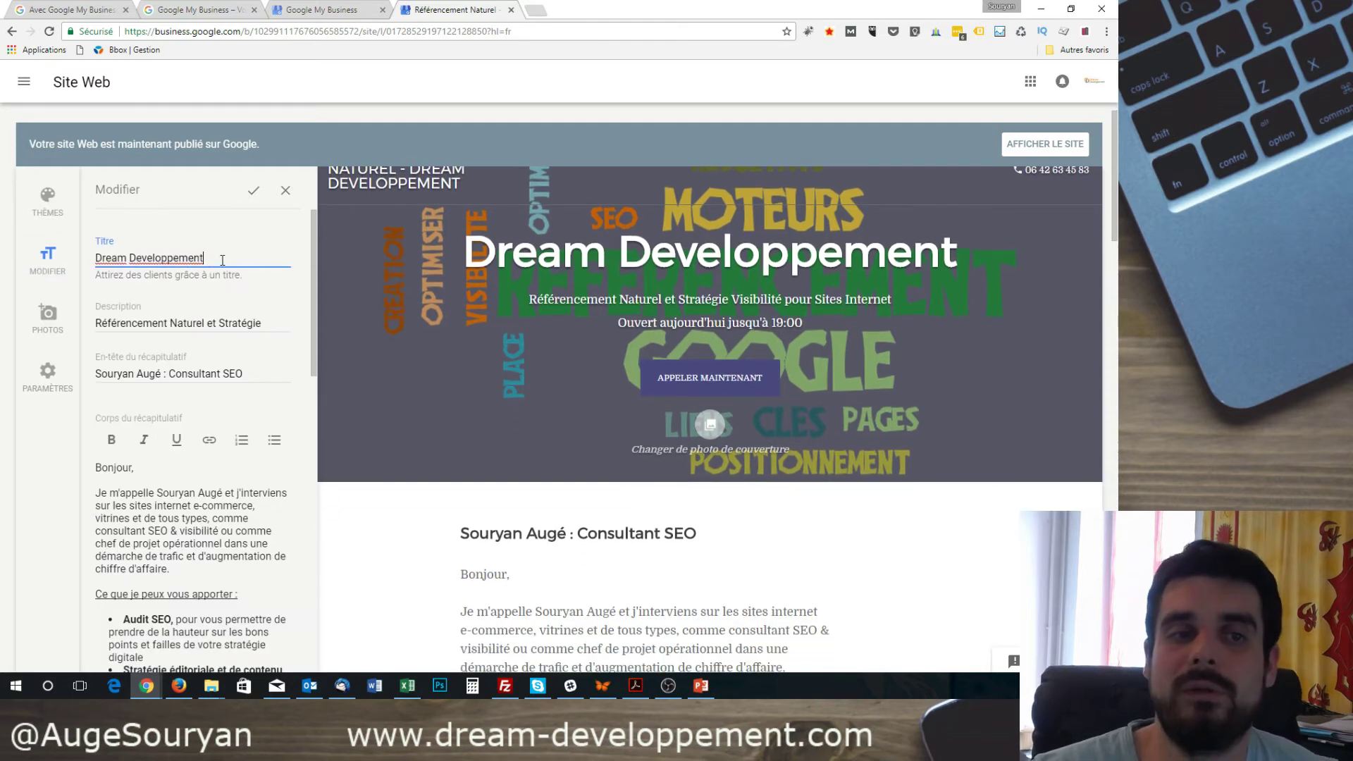
{"action": "left_click_drag", "start_coordinate": [223, 260], "coordinate": [85, 262]}
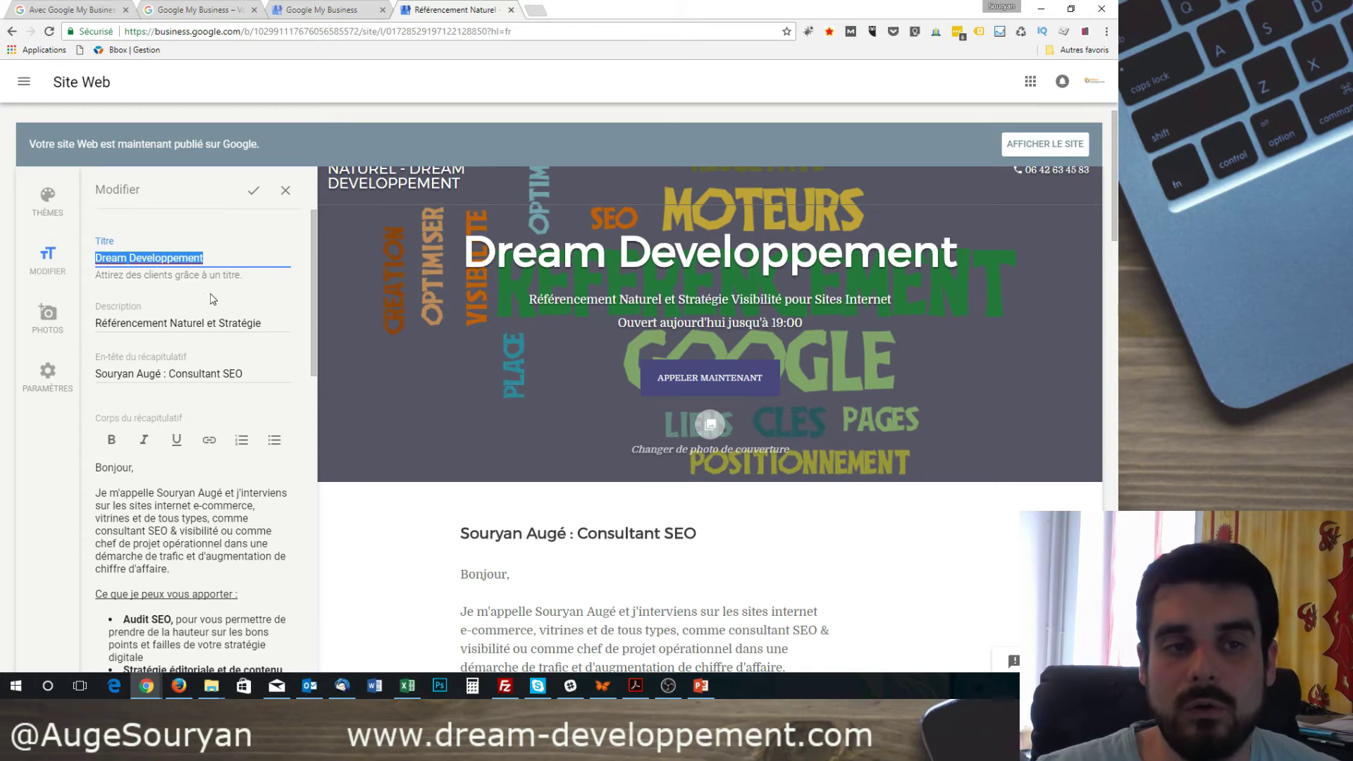
{"action": "left_click", "coordinate": [234, 325]}
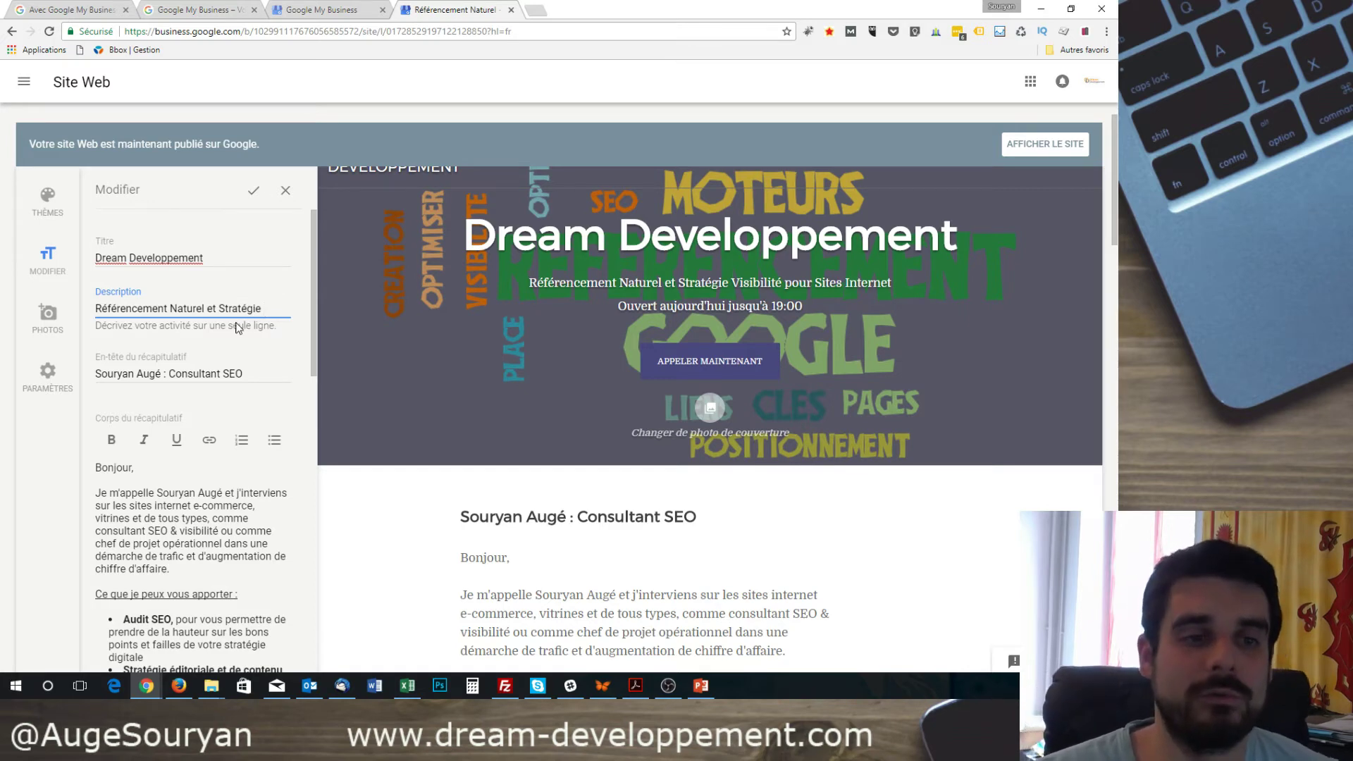
{"action": "scroll", "coordinate": [255, 391], "scroll_direction": "down", "scroll_amount": 2}
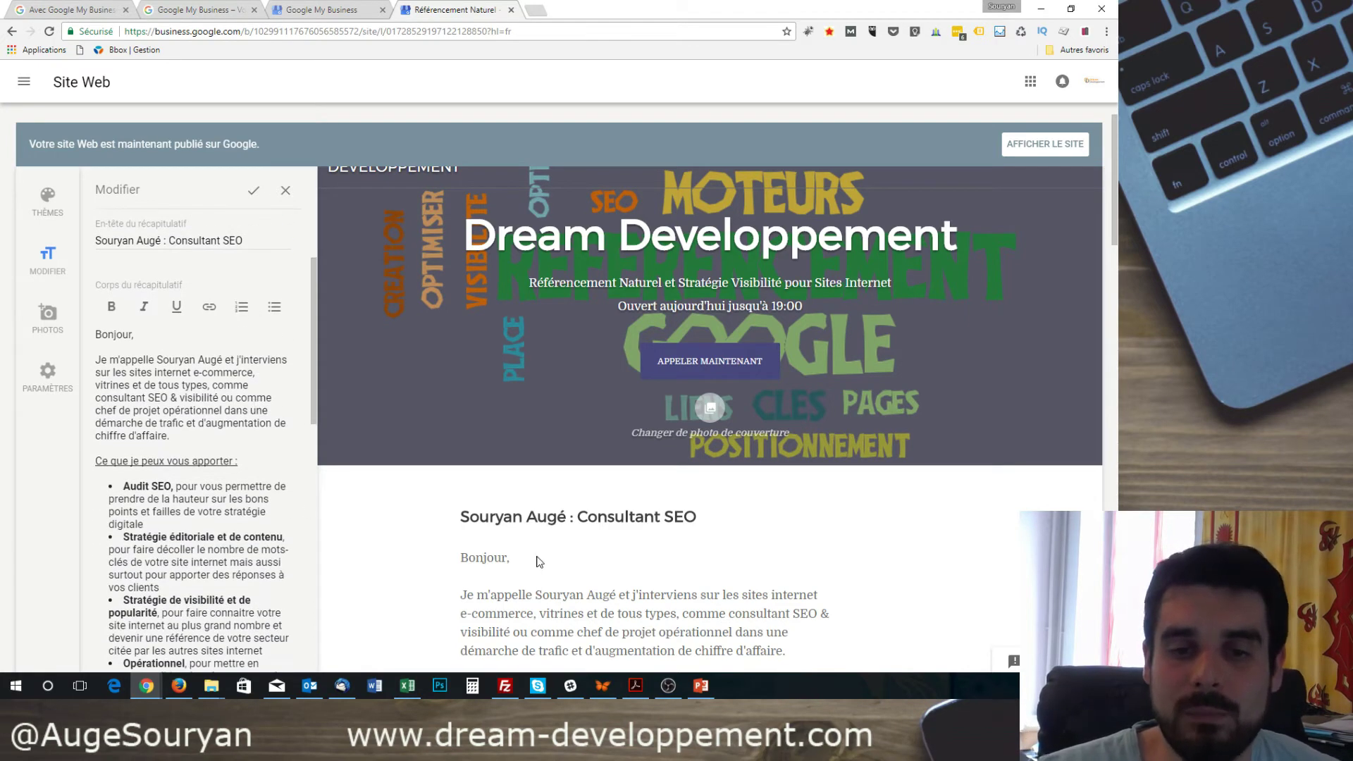
{"action": "scroll", "coordinate": [540, 506], "scroll_direction": "down", "scroll_amount": 3}
{"action": "scroll", "coordinate": [533, 474], "scroll_direction": "down", "scroll_amount": 2}
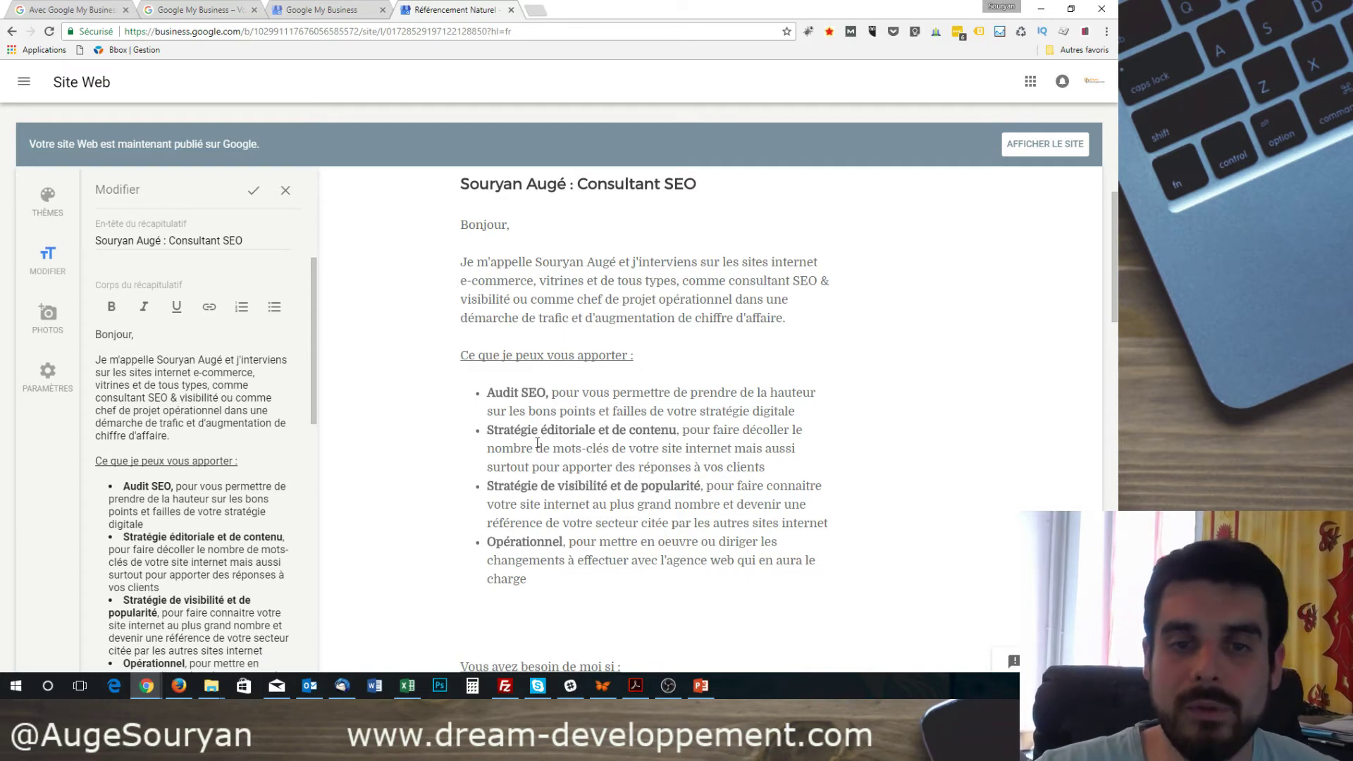
{"action": "scroll", "coordinate": [335, 375], "scroll_direction": "down", "scroll_amount": 10}
Look at the gallery's photo import options without adding any, and open the website's address, publication and language settings
{"action": "left_click", "coordinate": [47, 319]}
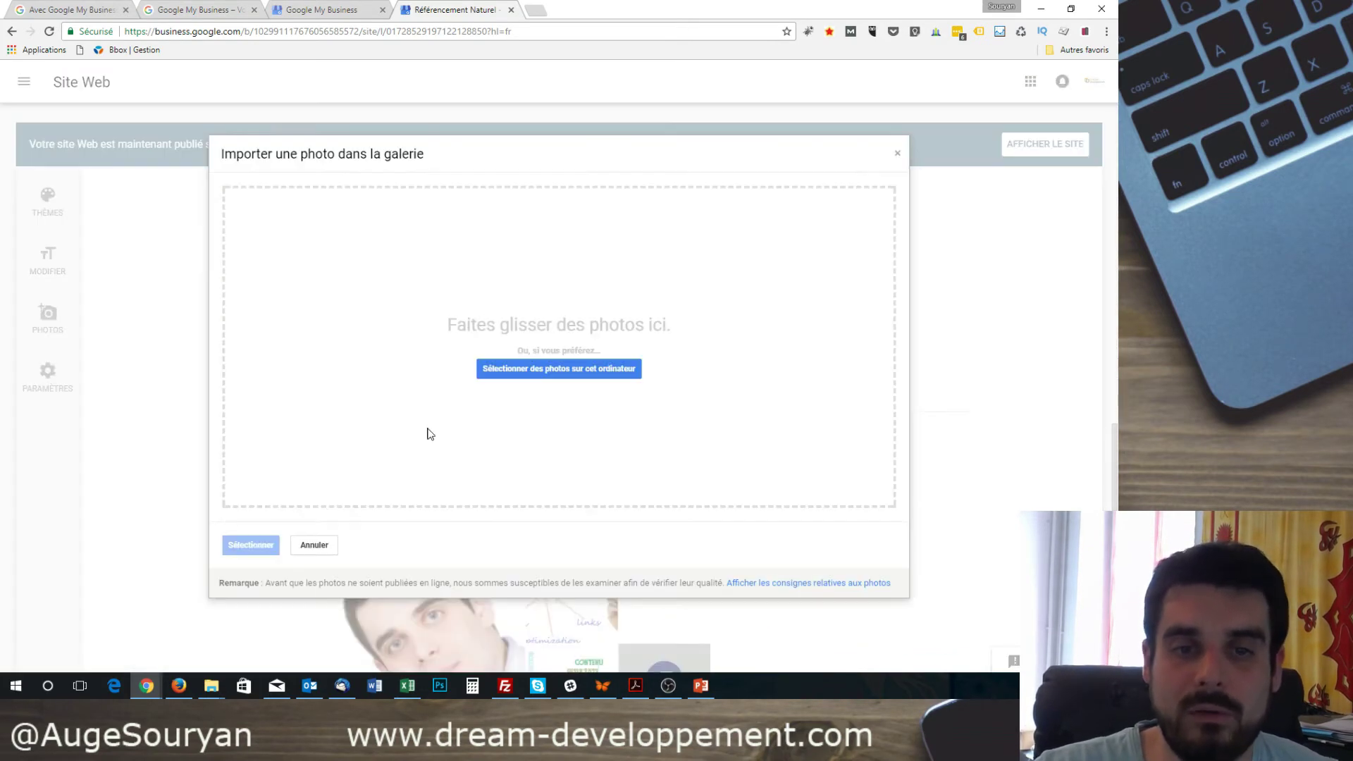
{"action": "left_click", "coordinate": [313, 546]}
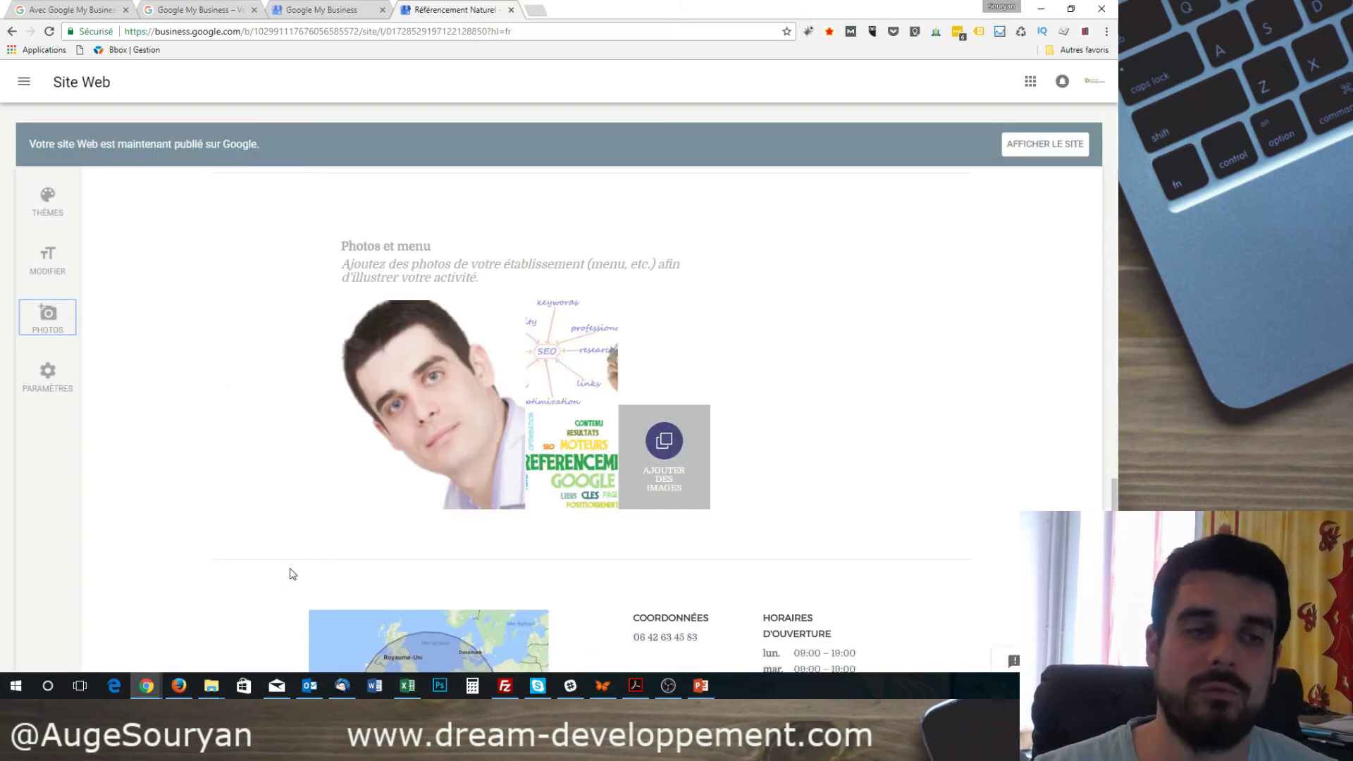
{"action": "left_click", "coordinate": [48, 375]}
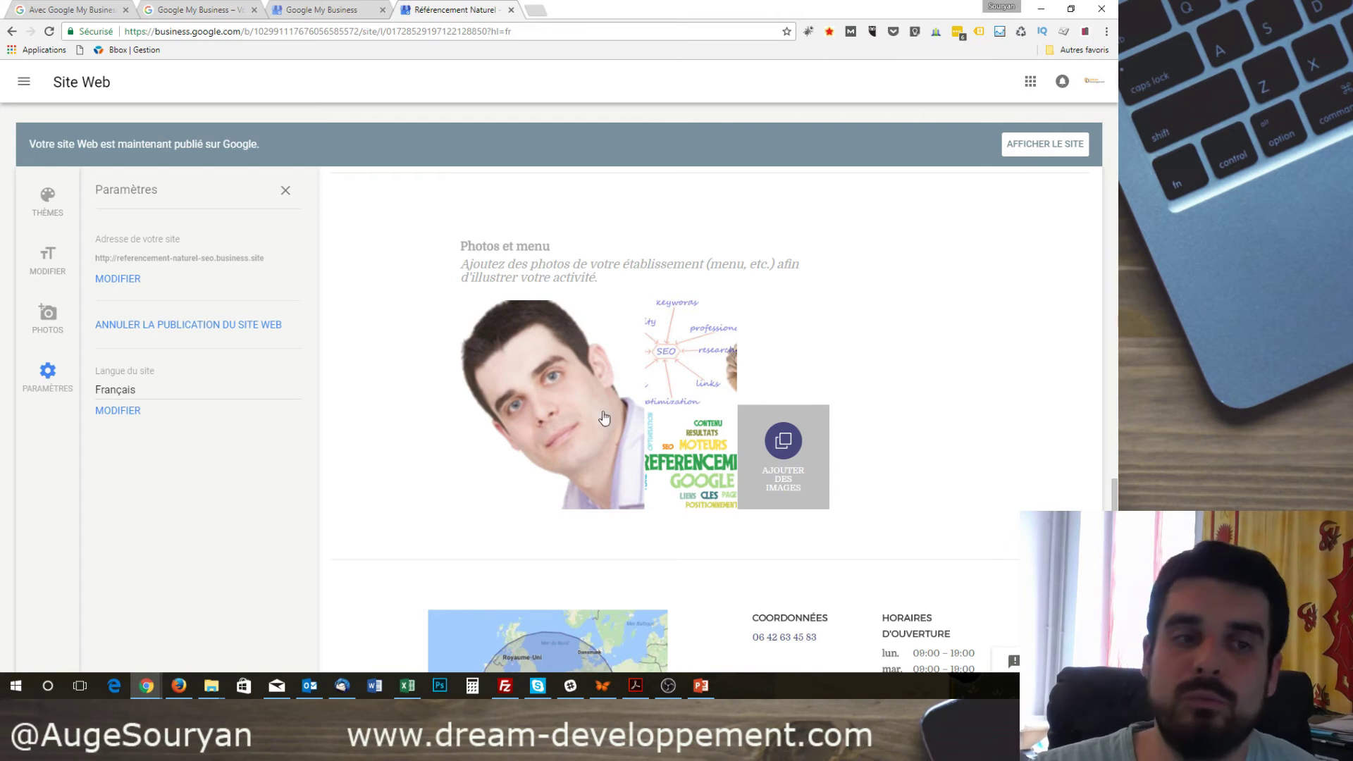
Open the published Dream Developpement website and examine its header, service descriptions, contact conditions and explanation of how it works
{"action": "left_click", "coordinate": [1043, 146]}
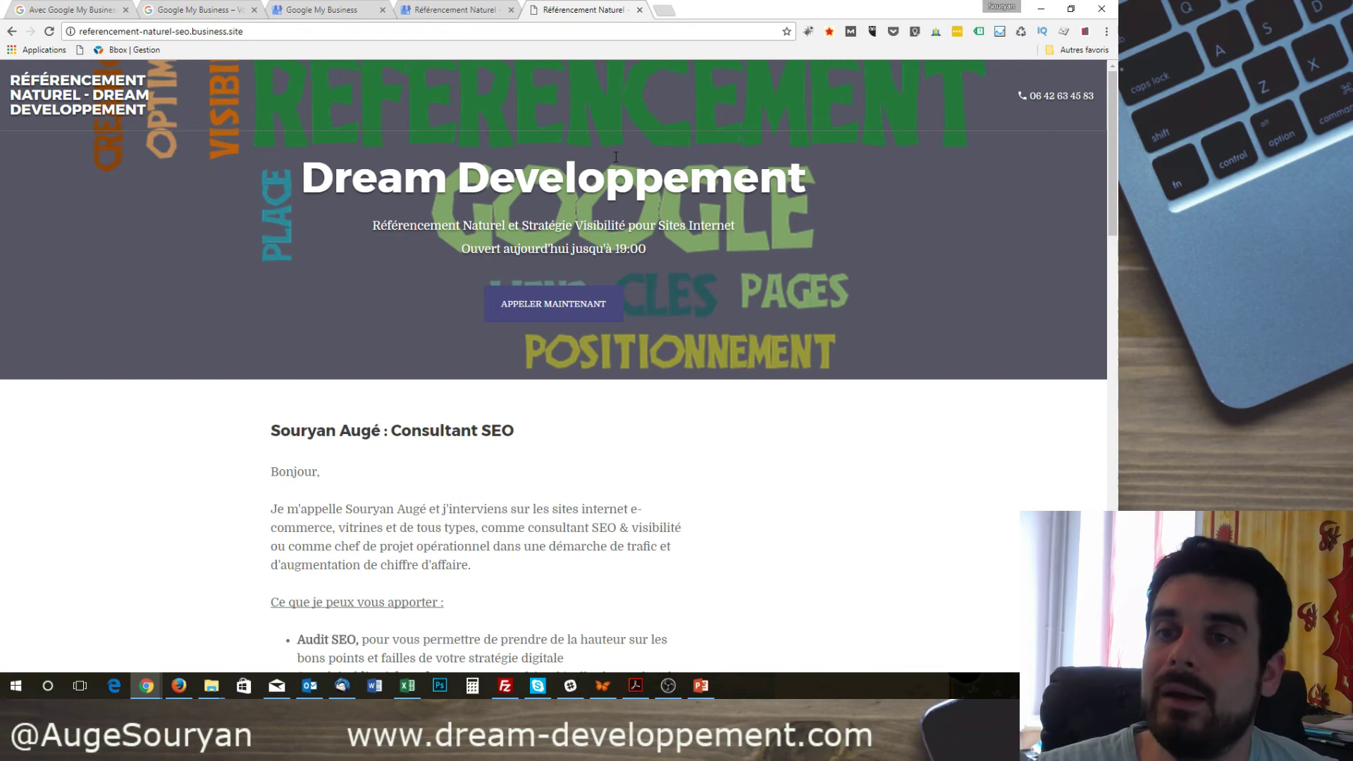
{"action": "scroll", "coordinate": [782, 341], "scroll_direction": "down", "scroll_amount": 2}
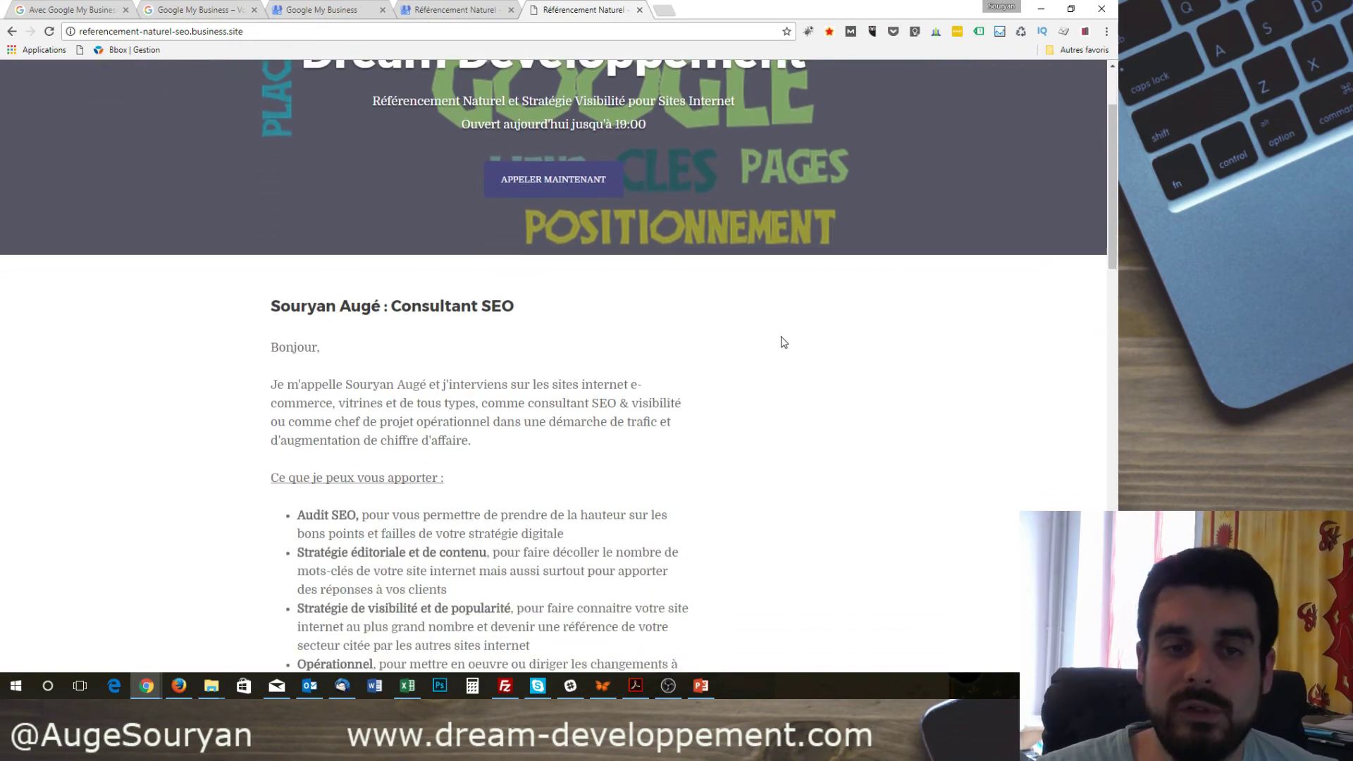
{"action": "scroll", "coordinate": [762, 381], "scroll_direction": "down", "scroll_amount": 10}
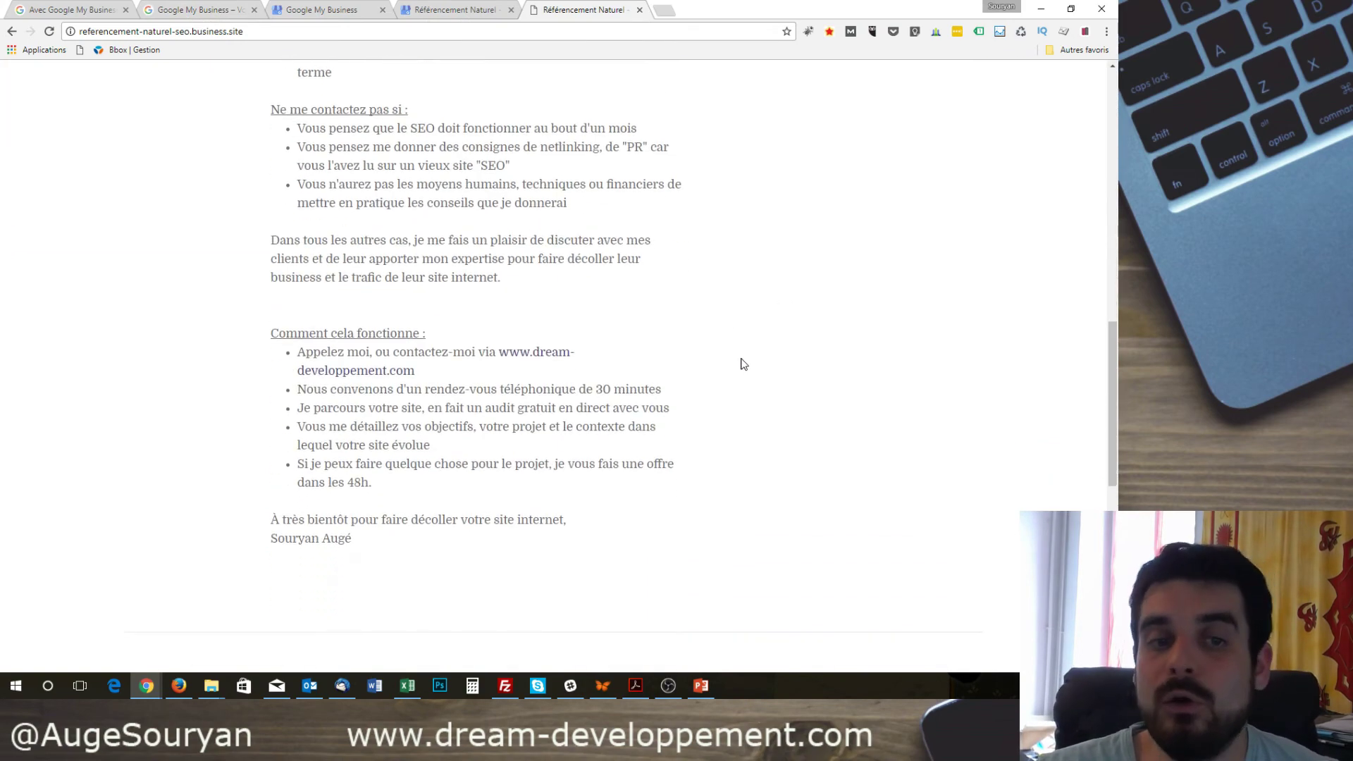
{"action": "scroll", "coordinate": [440, 469], "scroll_direction": "down", "scroll_amount": 5}
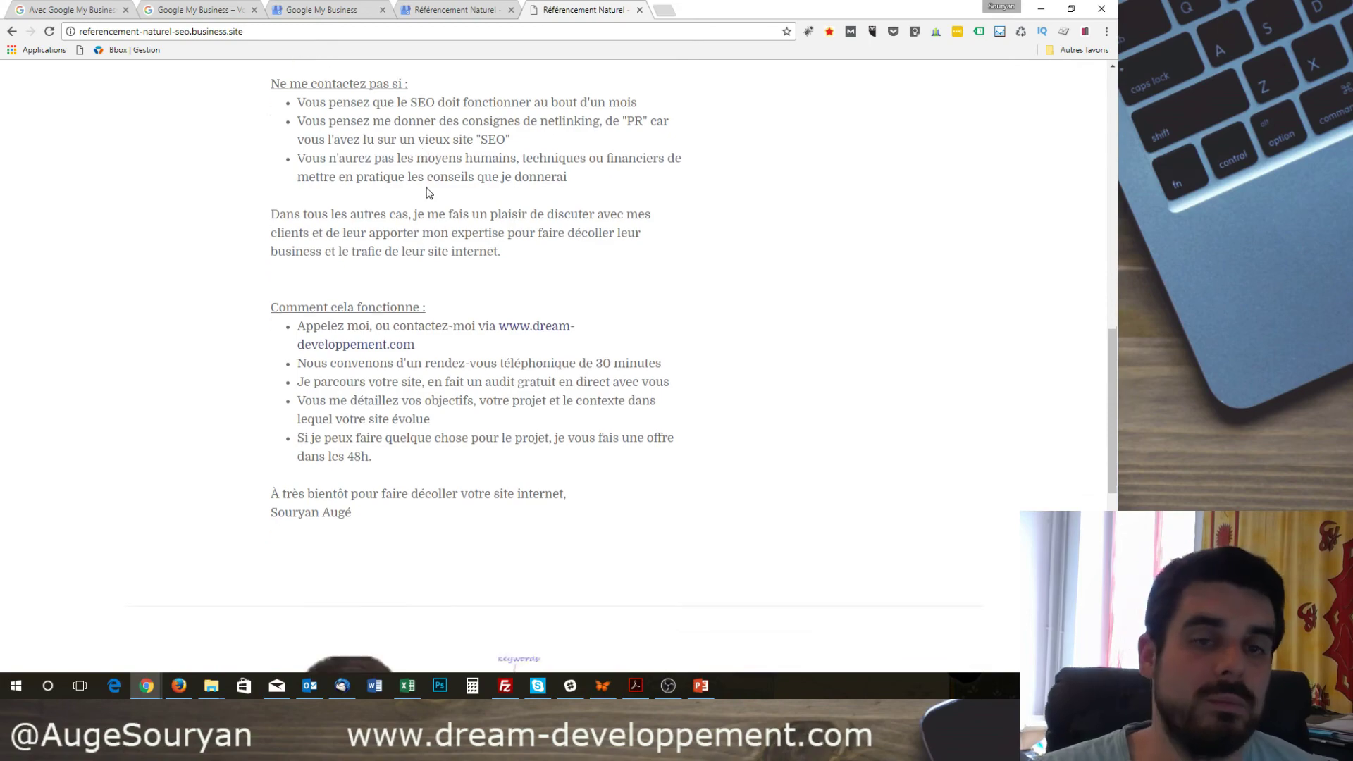
{"action": "scroll", "coordinate": [602, 414], "scroll_direction": "up", "scroll_amount": 15}
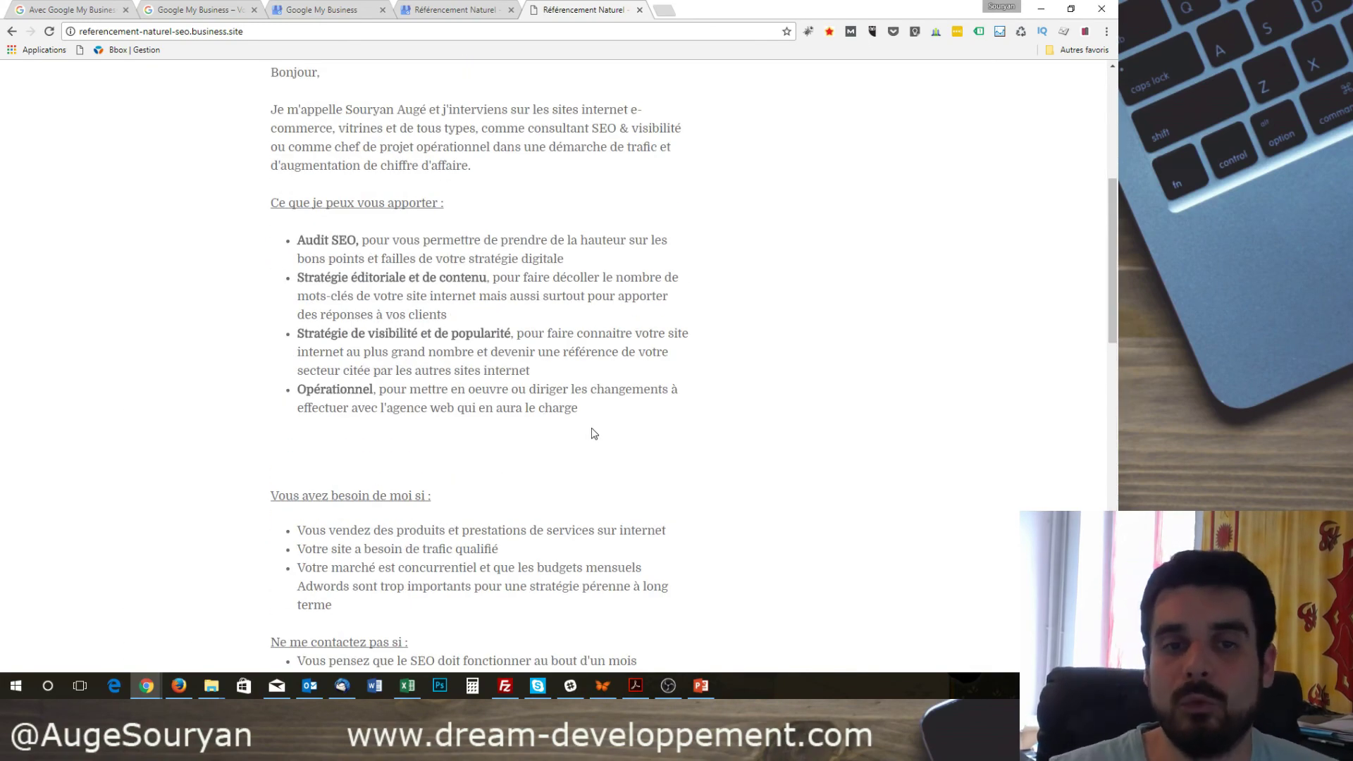
{"action": "scroll", "coordinate": [641, 402], "scroll_direction": "down", "scroll_amount": 8}
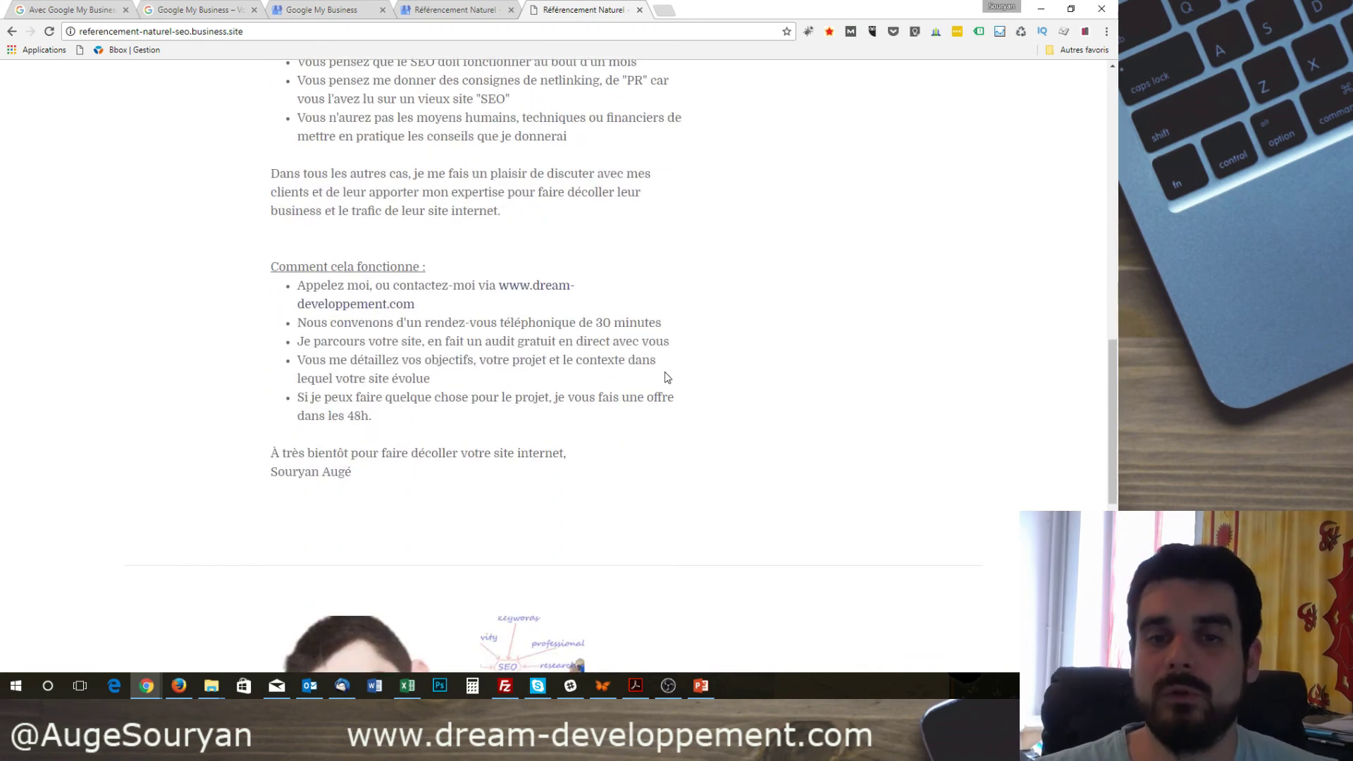
{"action": "scroll", "coordinate": [635, 433], "scroll_direction": "up", "scroll_amount": 10}
{"action": "scroll", "coordinate": [623, 416], "scroll_direction": "up", "scroll_amount": 2}
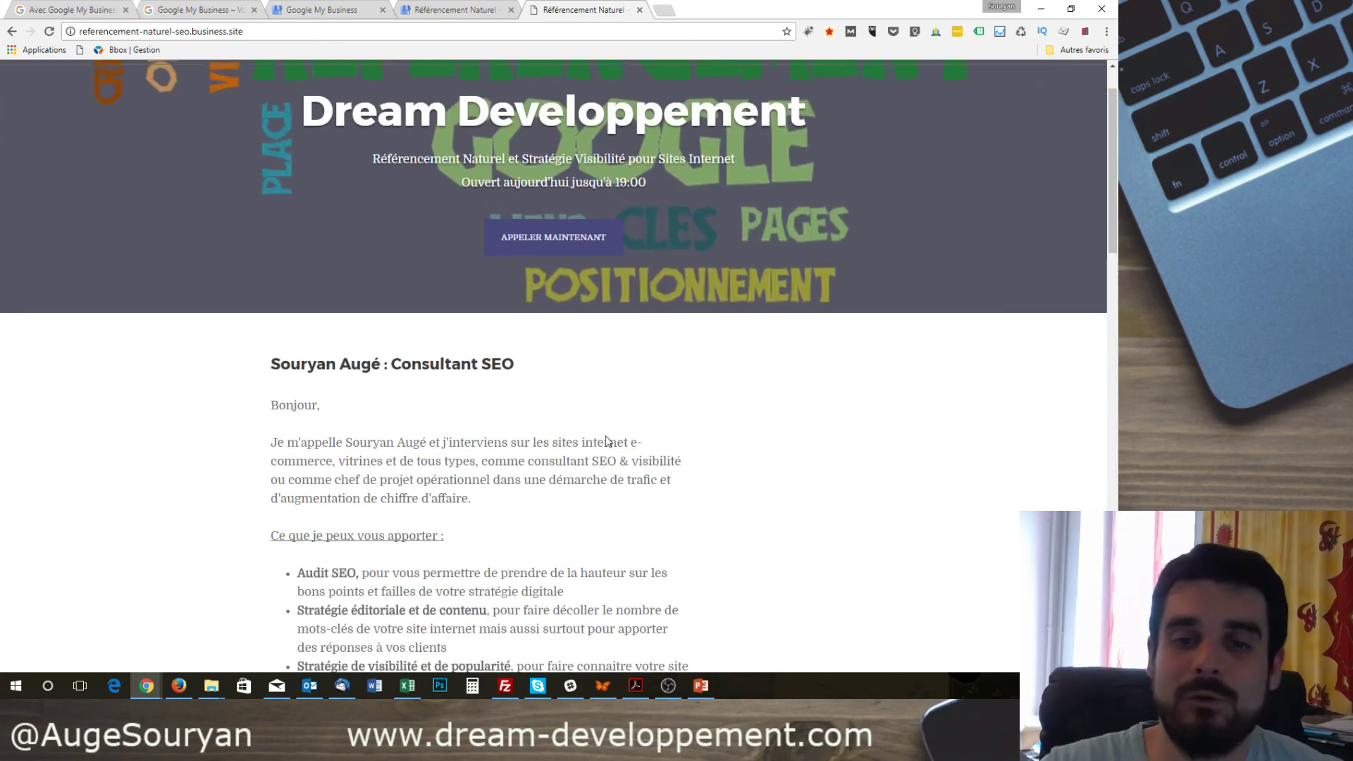
{"action": "scroll", "coordinate": [609, 442], "scroll_direction": "down", "scroll_amount": 4}
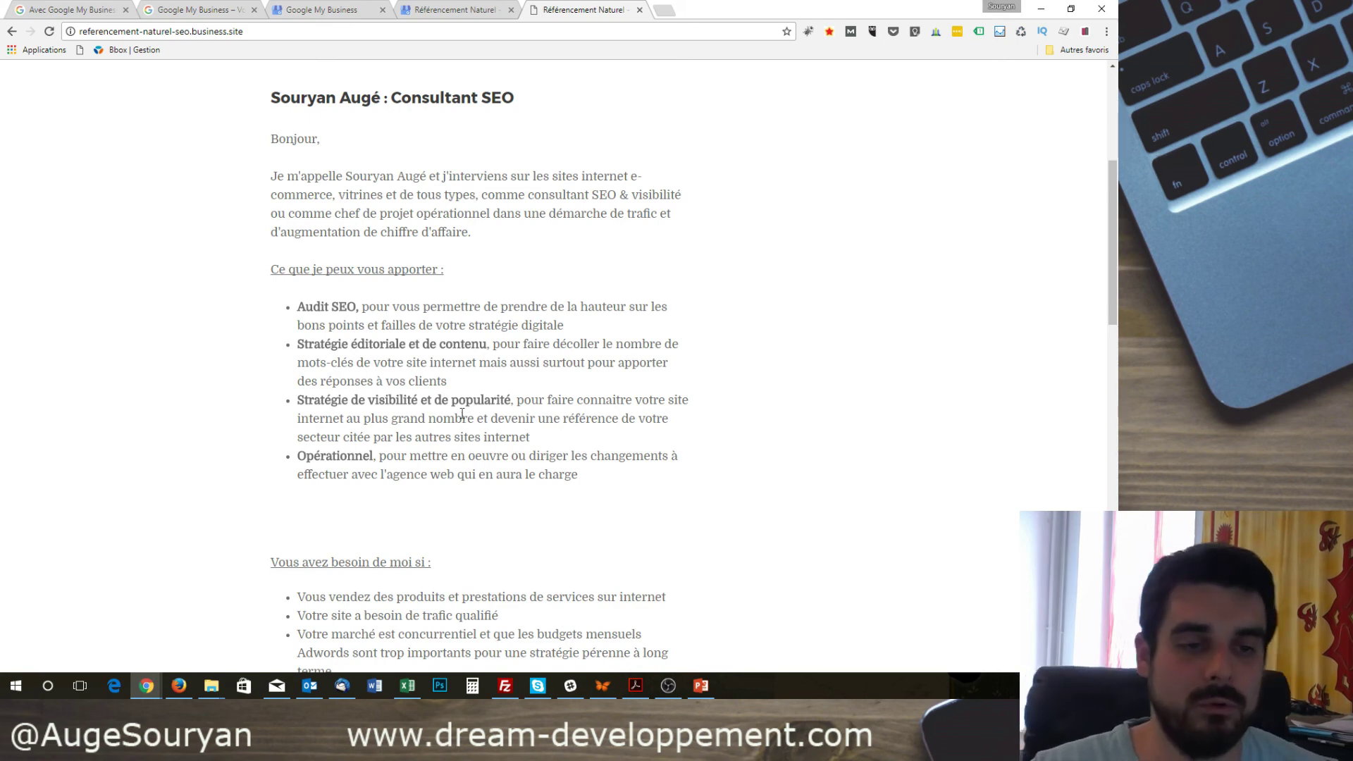
{"action": "scroll", "coordinate": [463, 435], "scroll_direction": "down", "scroll_amount": 8}
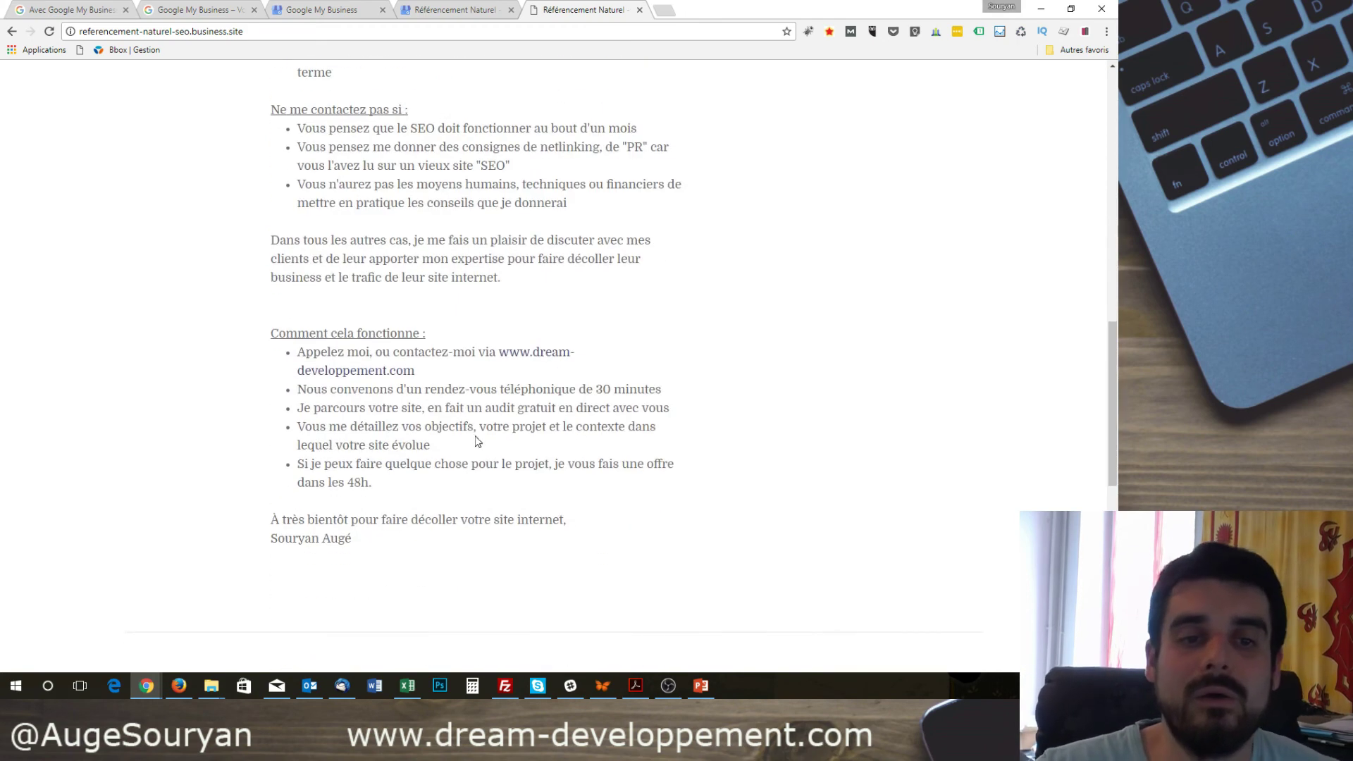
{"action": "scroll", "coordinate": [472, 441], "scroll_direction": "up", "scroll_amount": 10}
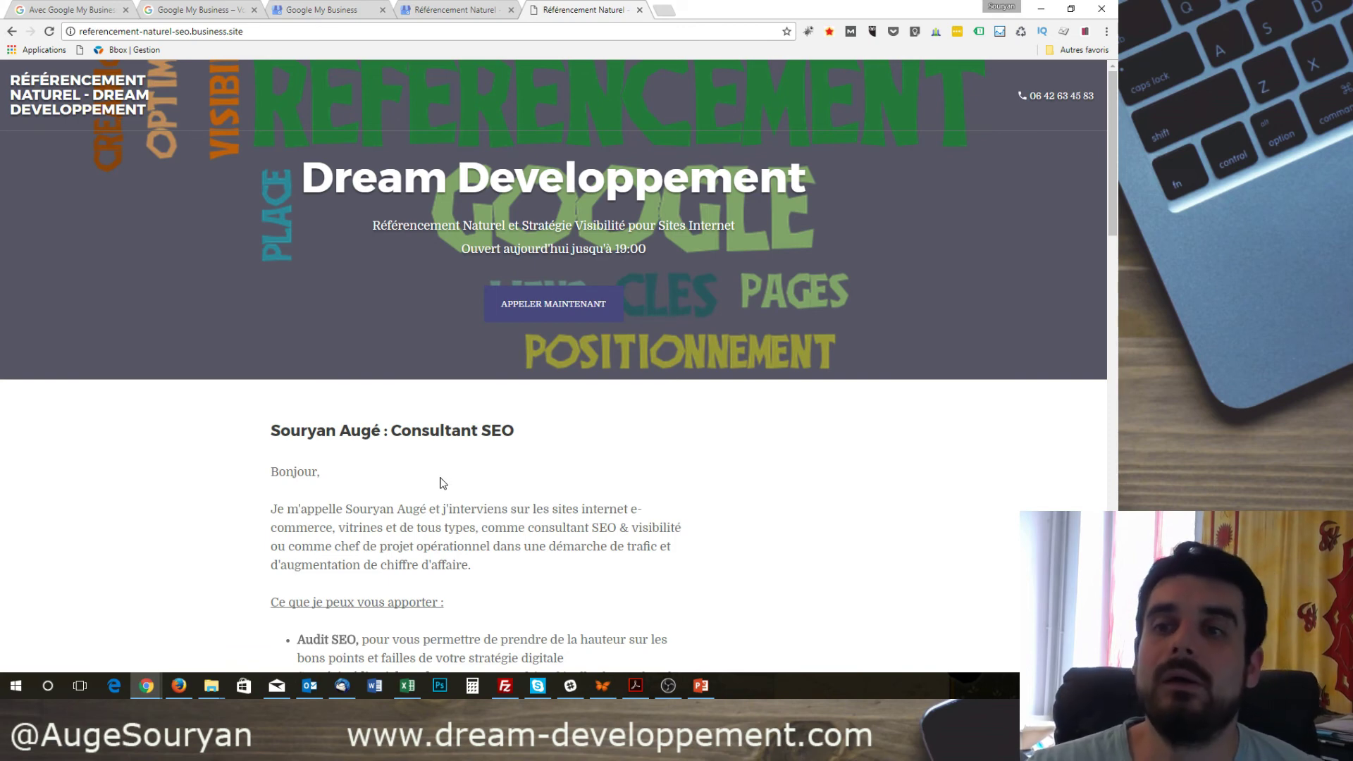
Review the Google My Business website presentation page, covering the three setup steps, the other advantages and the design examples
{"action": "left_click", "coordinate": [68, 8]}
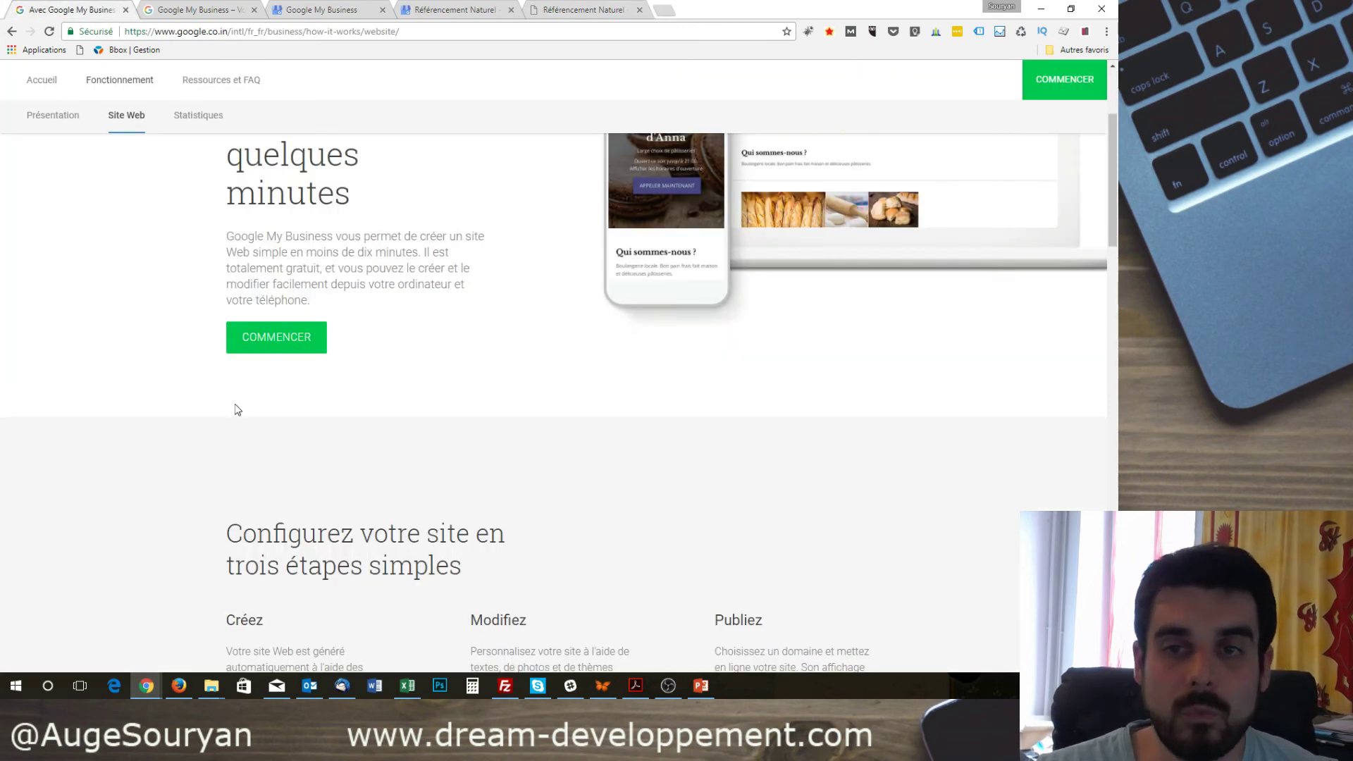
{"action": "scroll", "coordinate": [571, 535], "scroll_direction": "down", "scroll_amount": 6}
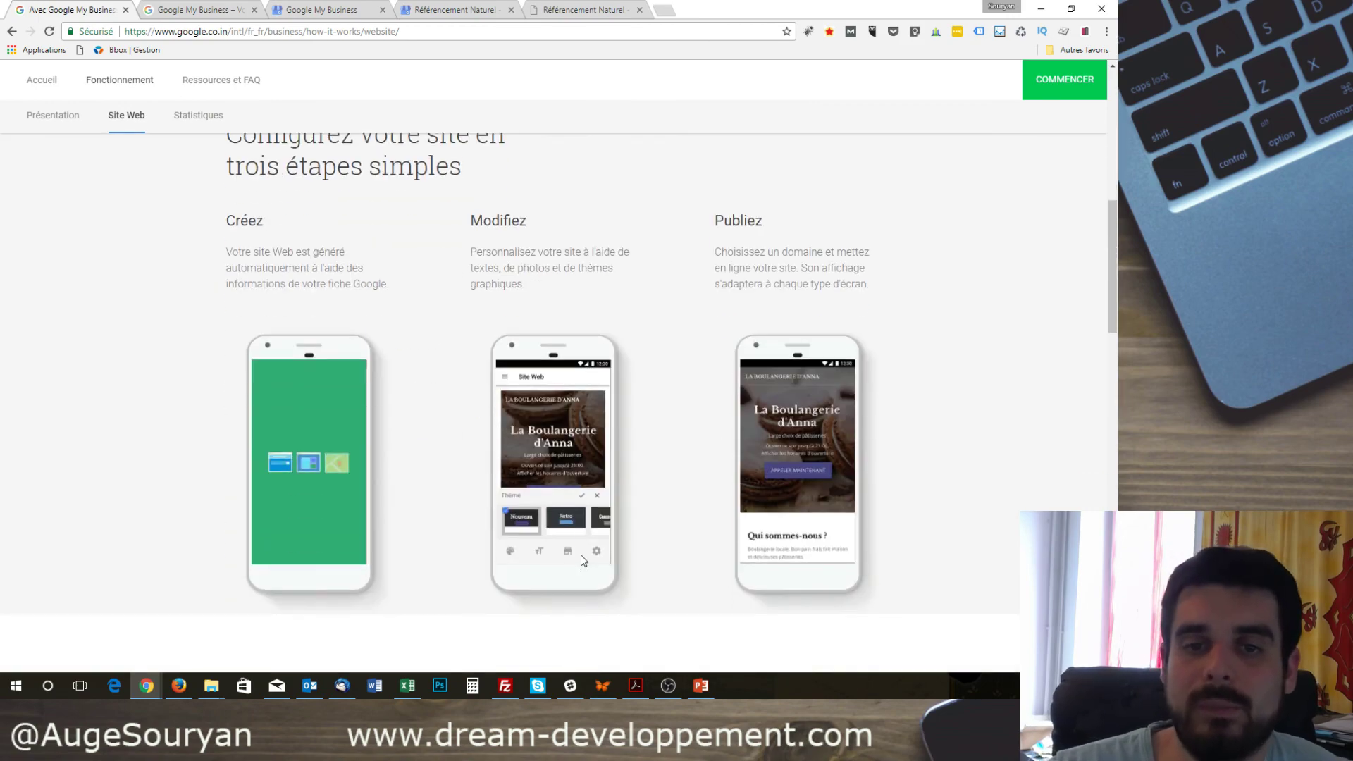
{"action": "scroll", "coordinate": [683, 530], "scroll_direction": "down", "scroll_amount": 8}
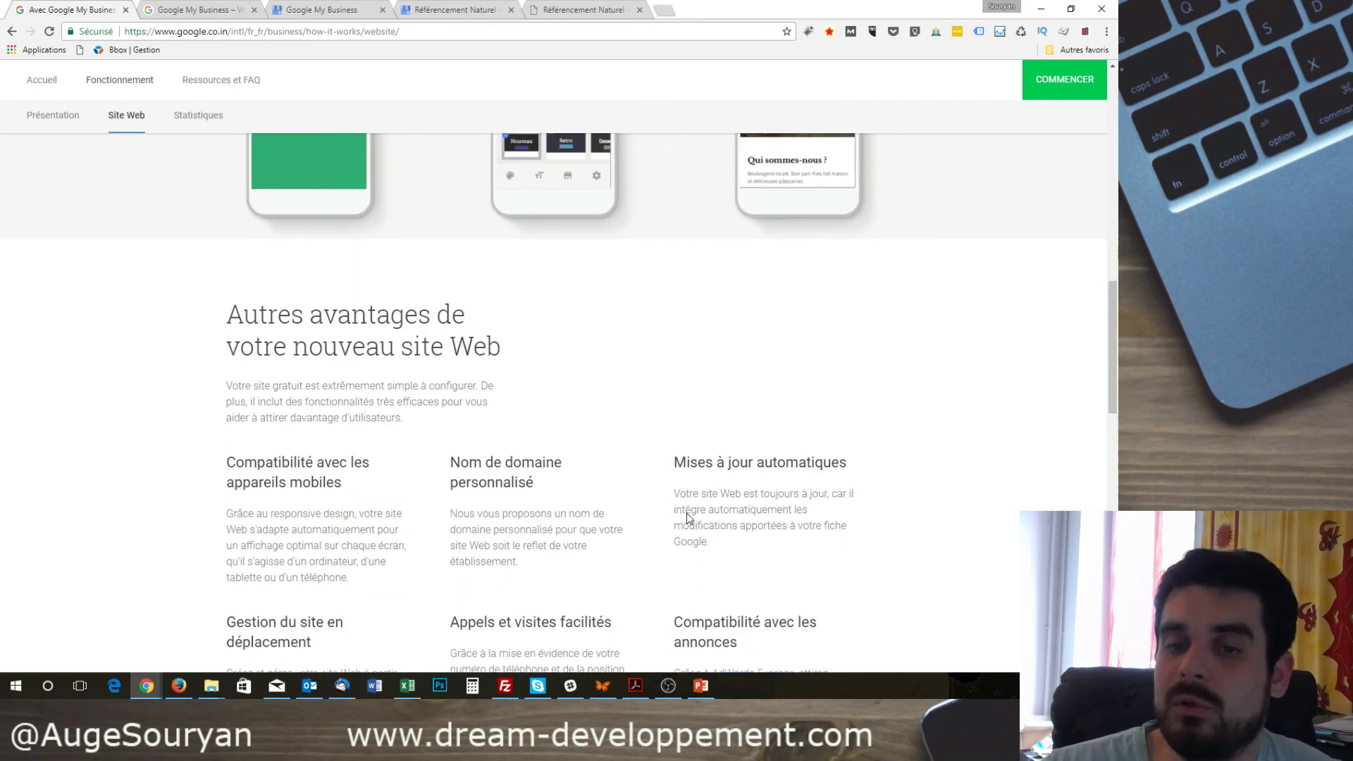
{"action": "scroll", "coordinate": [673, 515], "scroll_direction": "down", "scroll_amount": 8}
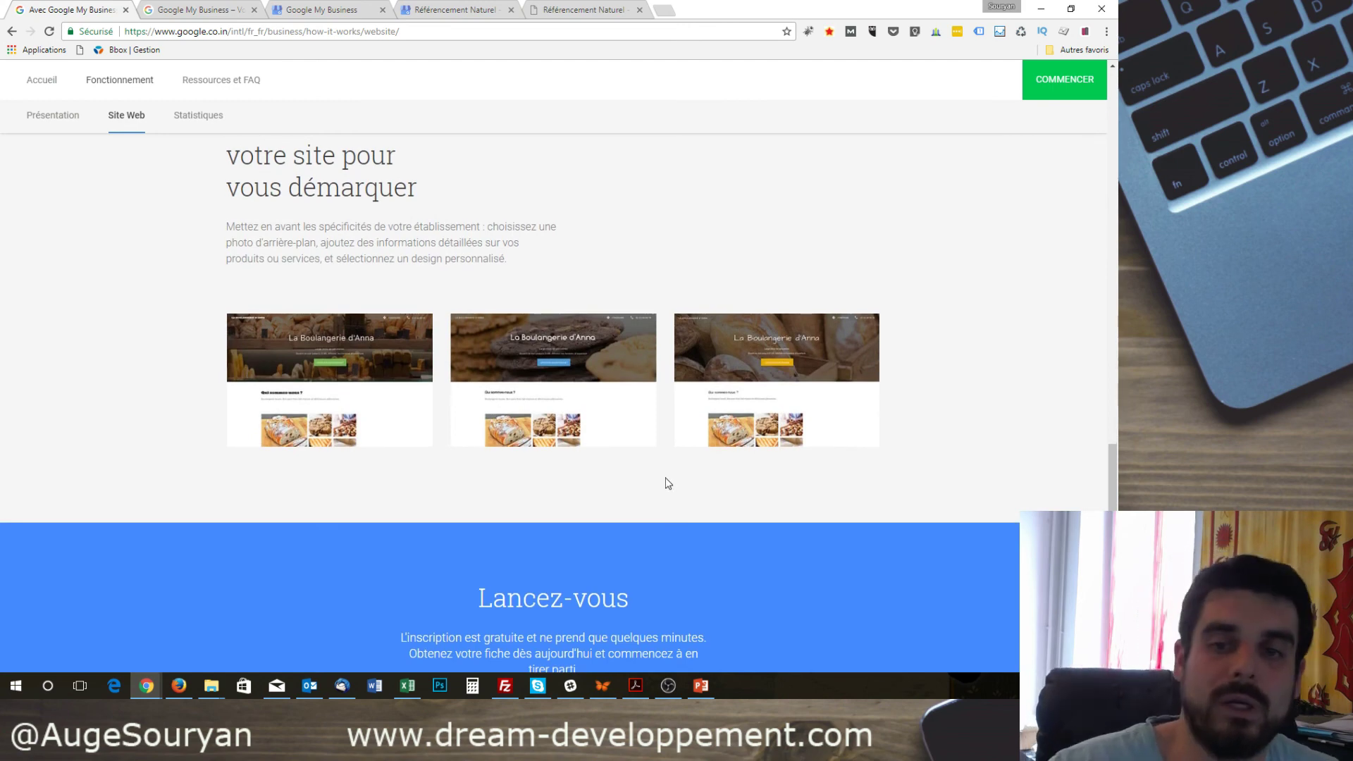
{"action": "scroll", "coordinate": [542, 389], "scroll_direction": "down", "scroll_amount": 1}
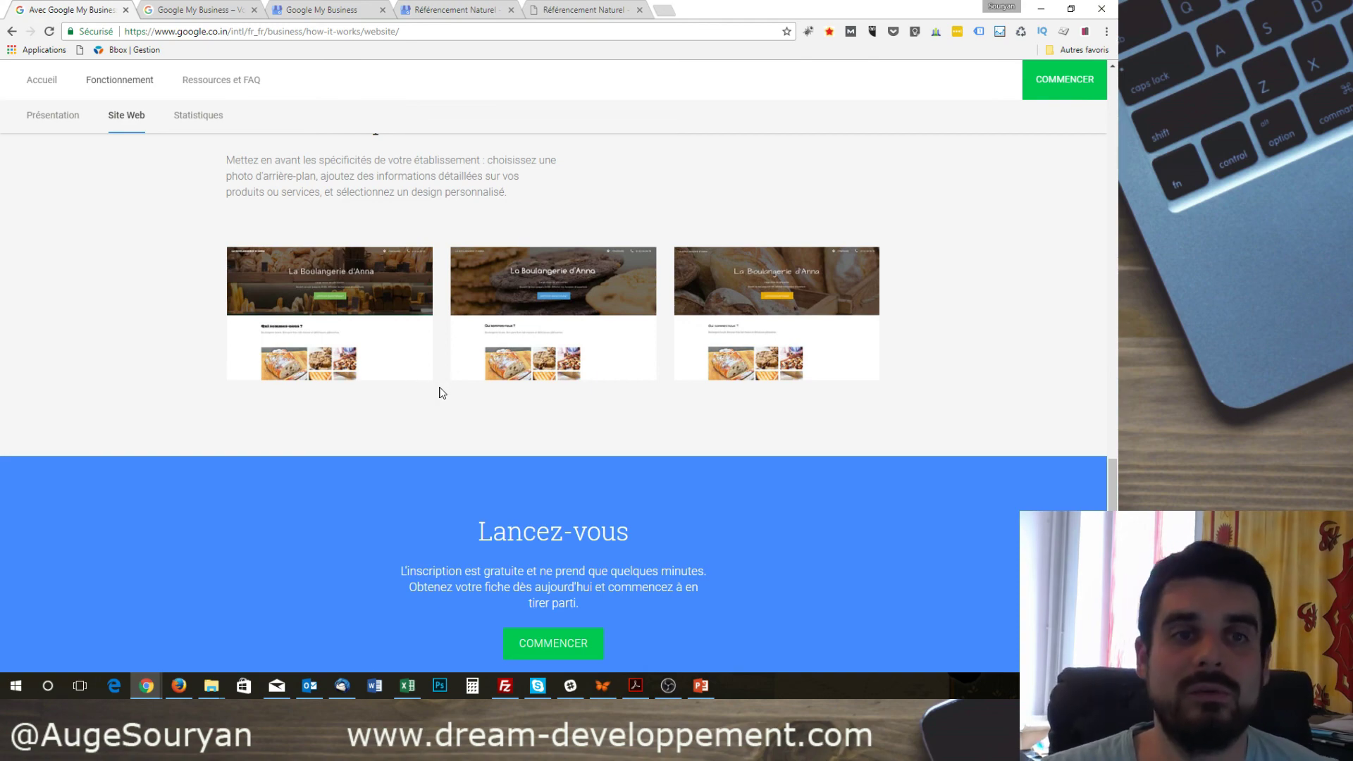
{"action": "scroll", "coordinate": [440, 392], "scroll_direction": "up", "scroll_amount": 7}
{"action": "scroll", "coordinate": [437, 430], "scroll_direction": "up", "scroll_amount": 15}
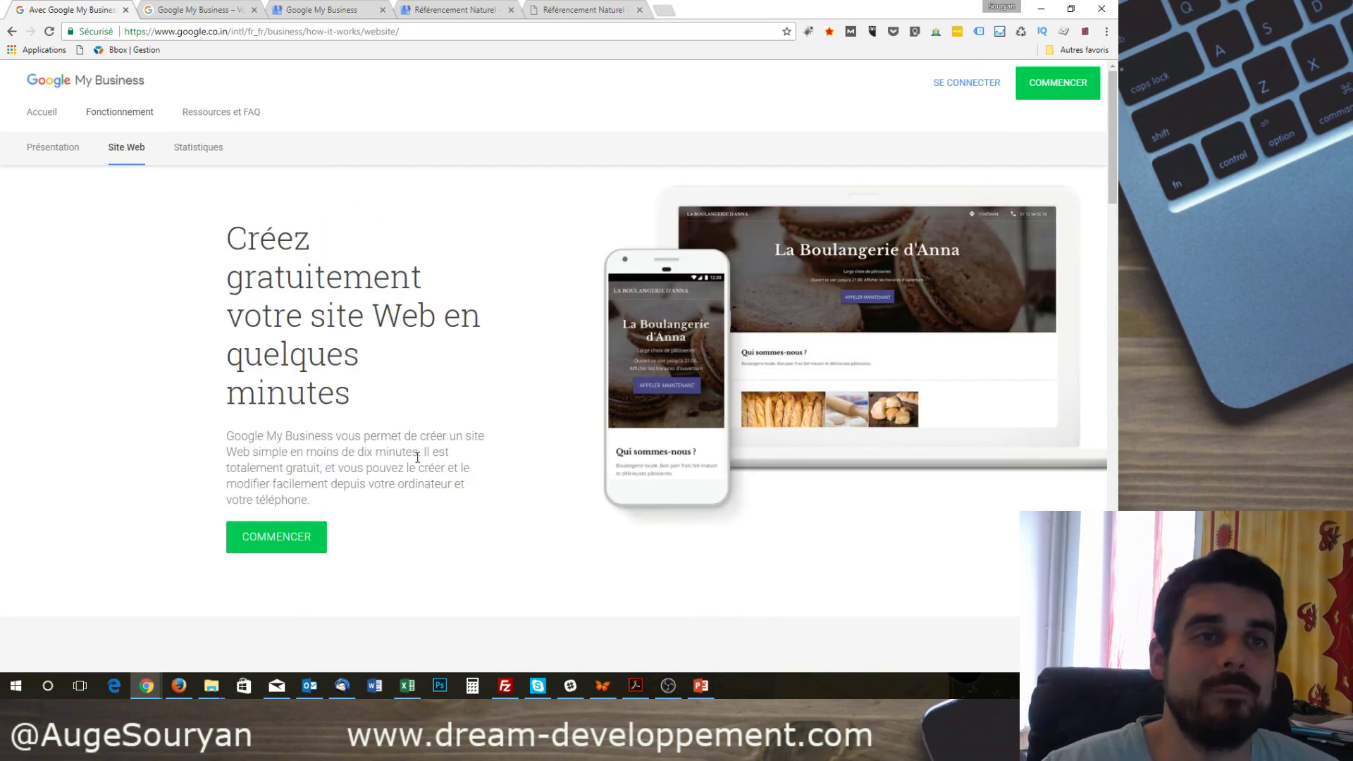
Revisit the Google My Business homepage and return to the header of the published Dream Developpement website
{"action": "left_click", "coordinate": [178, 10]}
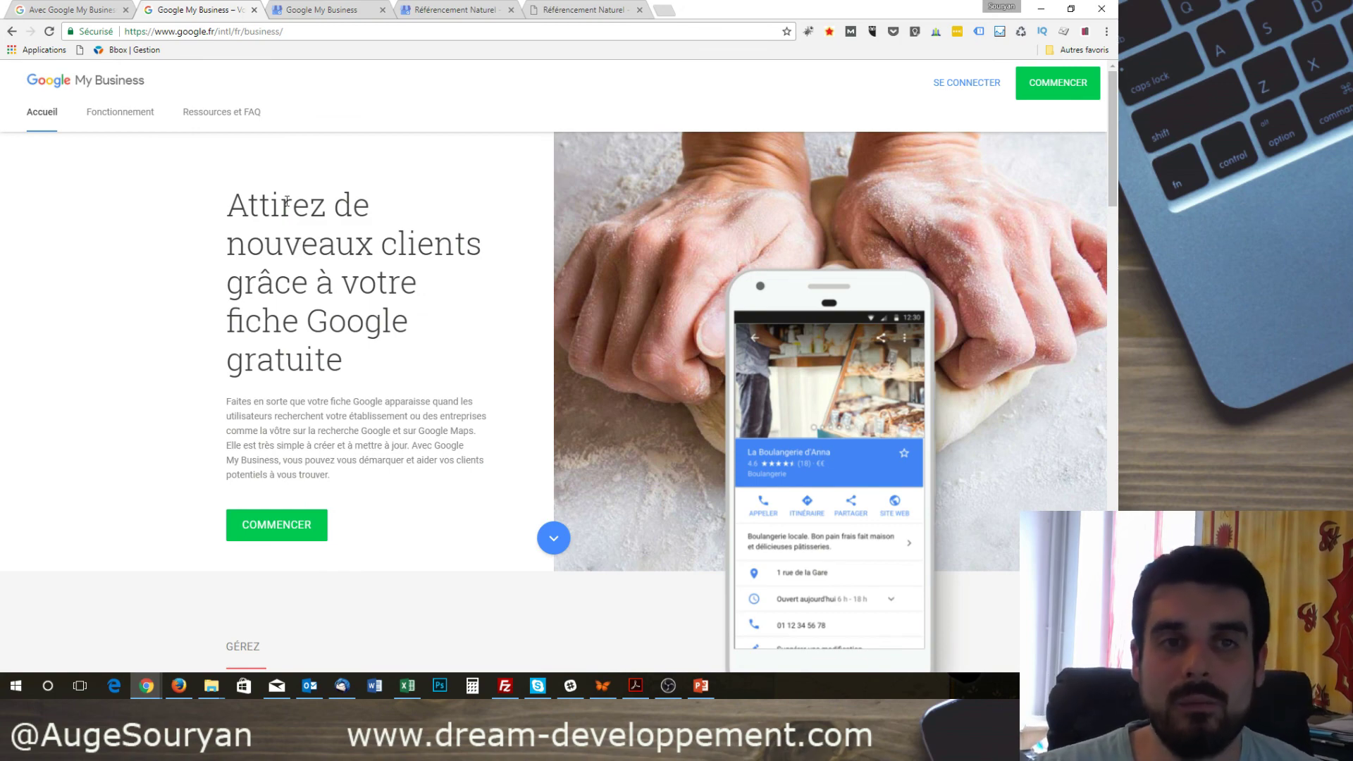
{"action": "left_click", "coordinate": [582, 13]}
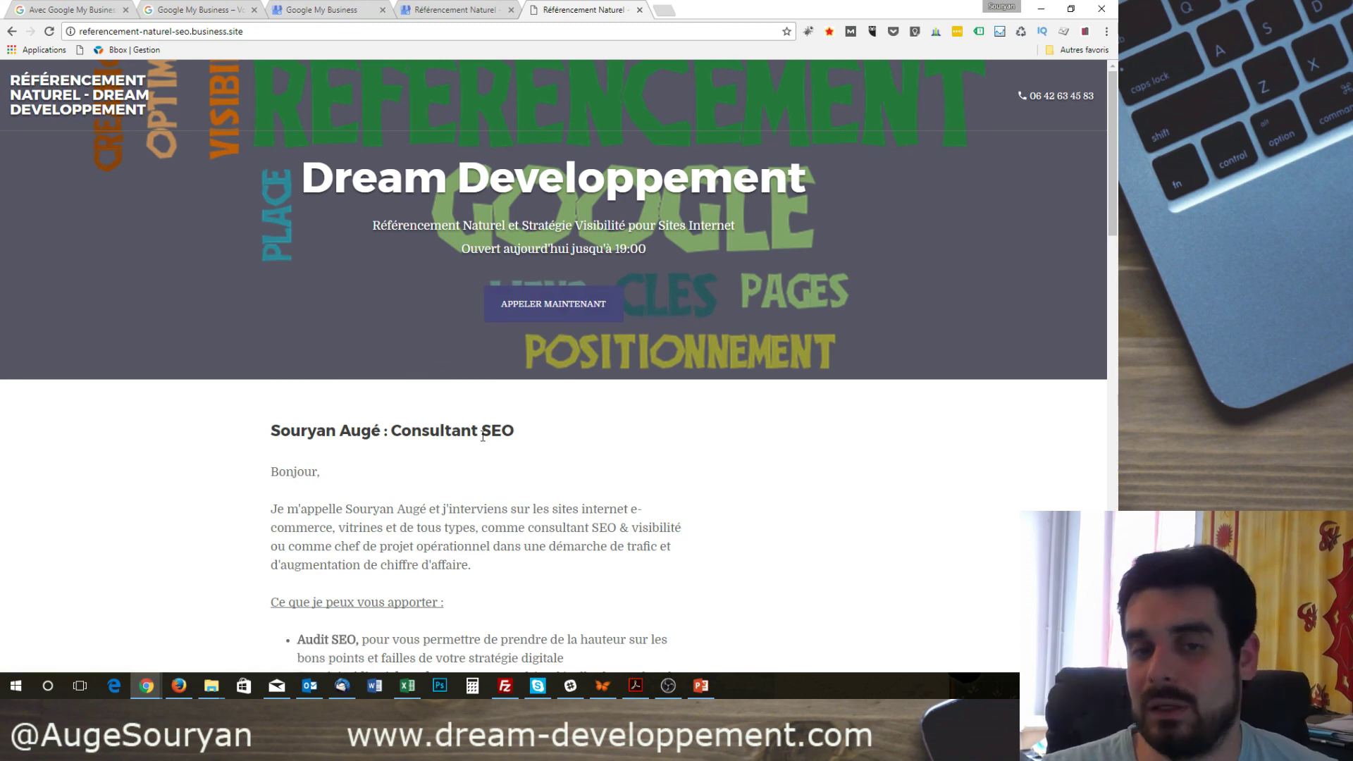
{"action": "scroll", "coordinate": [498, 581], "scroll_direction": "down", "scroll_amount": 1}
{"action": "scroll", "coordinate": [507, 585], "scroll_direction": "up", "scroll_amount": 1}
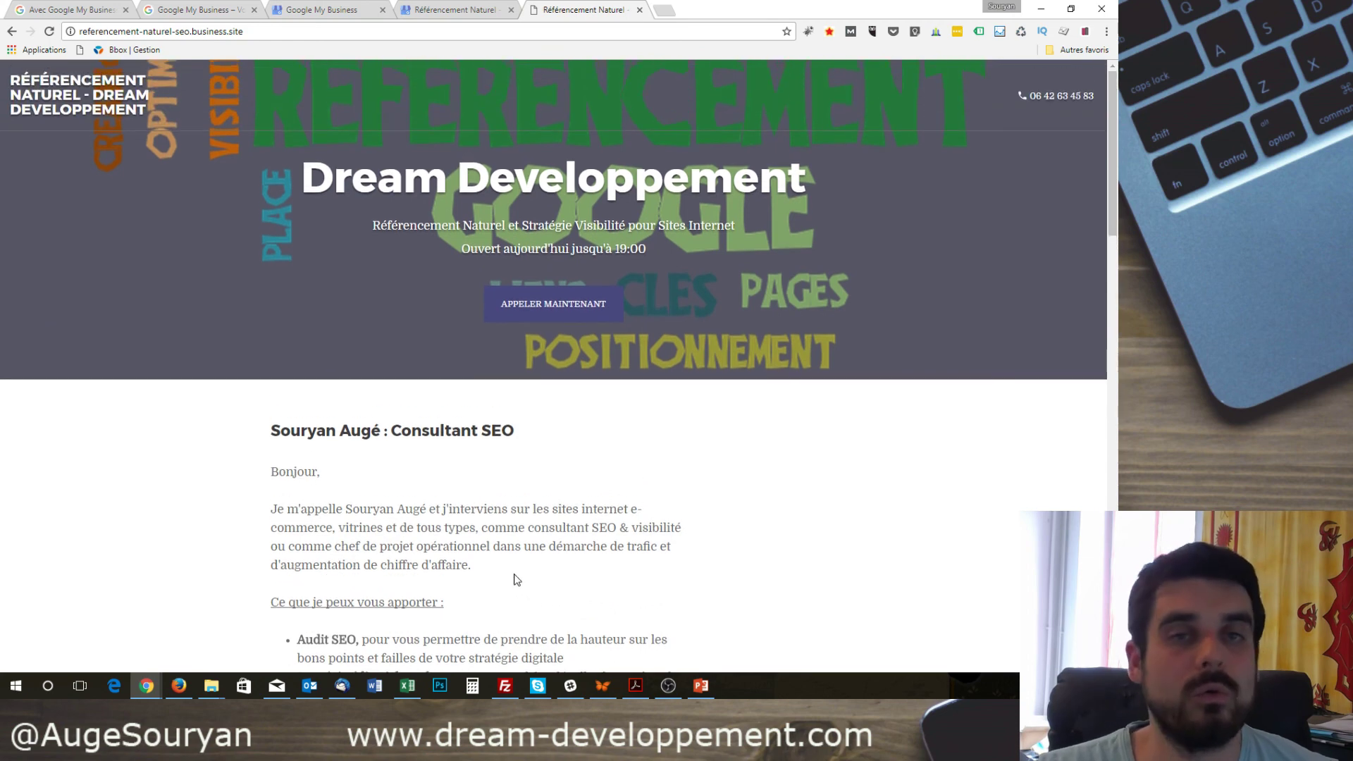